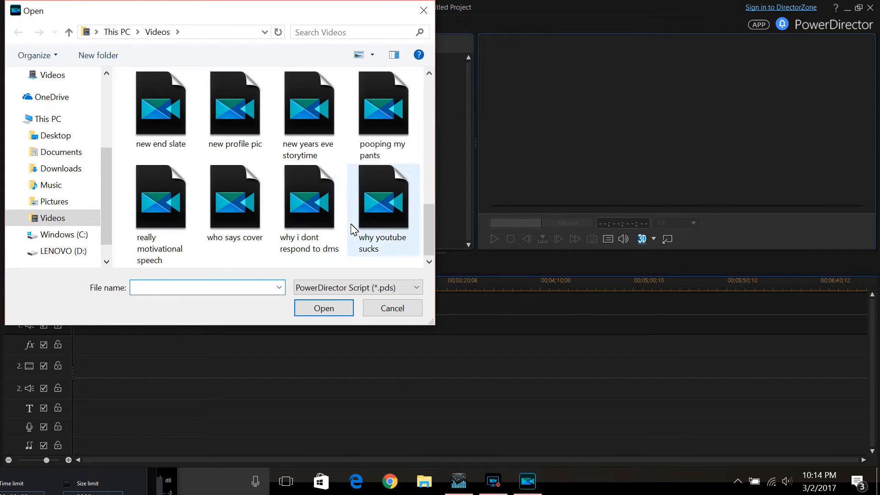
- Open the project "why i dont respond to dms" and preview its movie, bringing the playhead to about 00;01;37;21
double_click(306, 190)
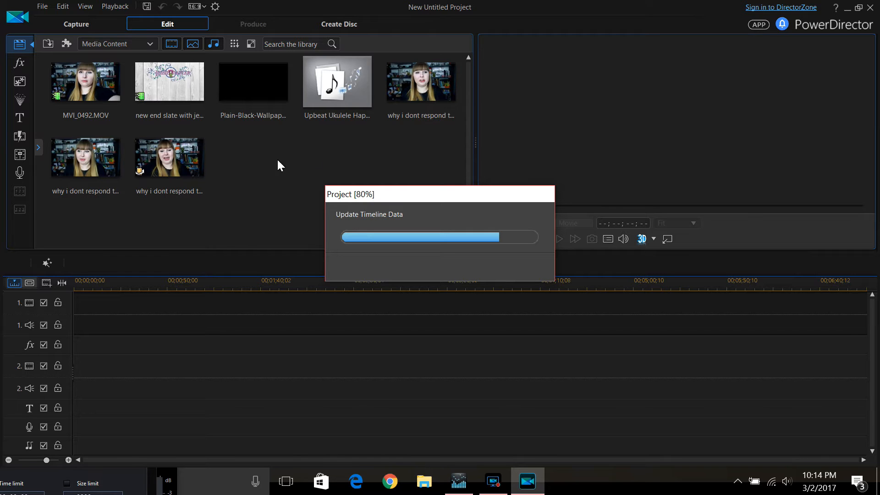
drag(75, 284, 133, 285)
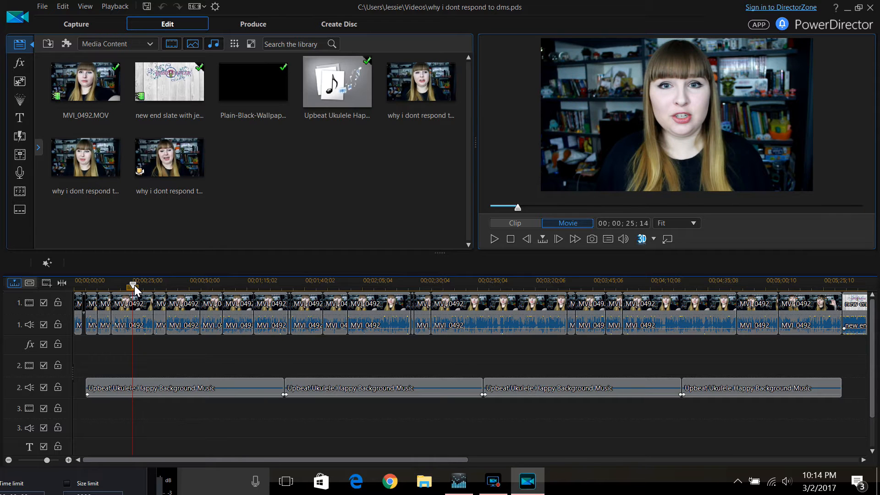
key(space)
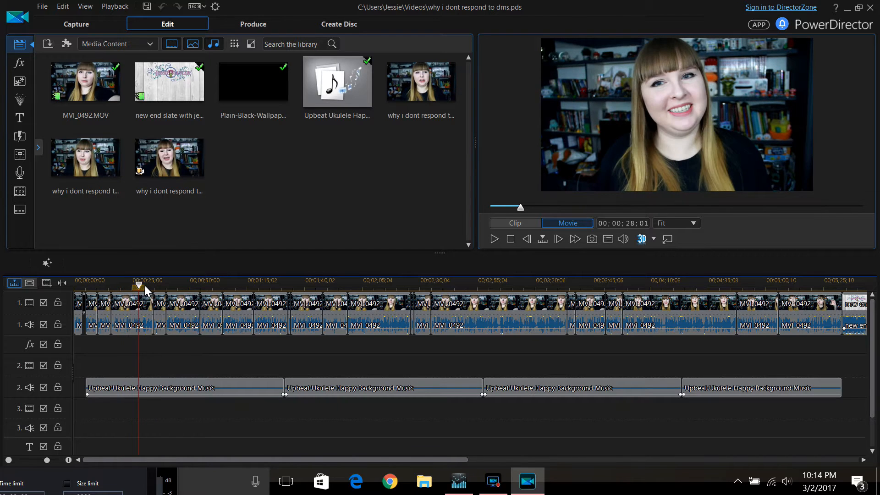
drag(148, 284, 299, 293)
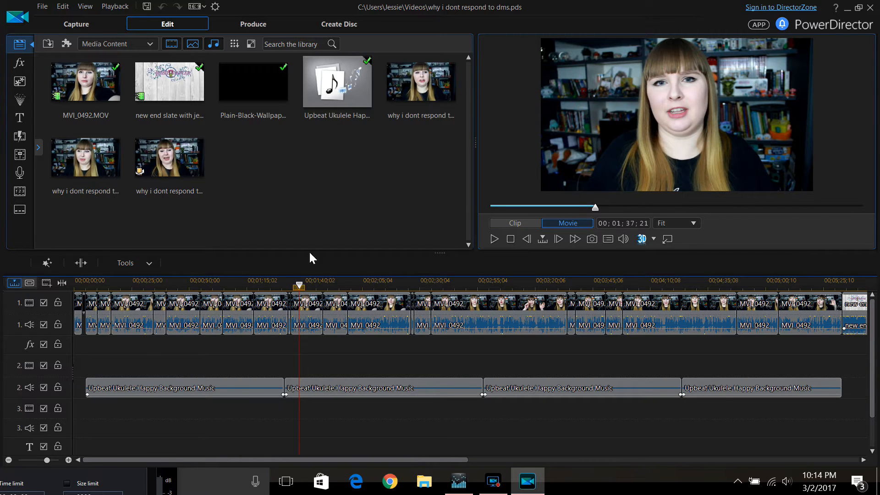
- View the "why i dont respond to dms" snapshots stored in the media library
click(421, 98)
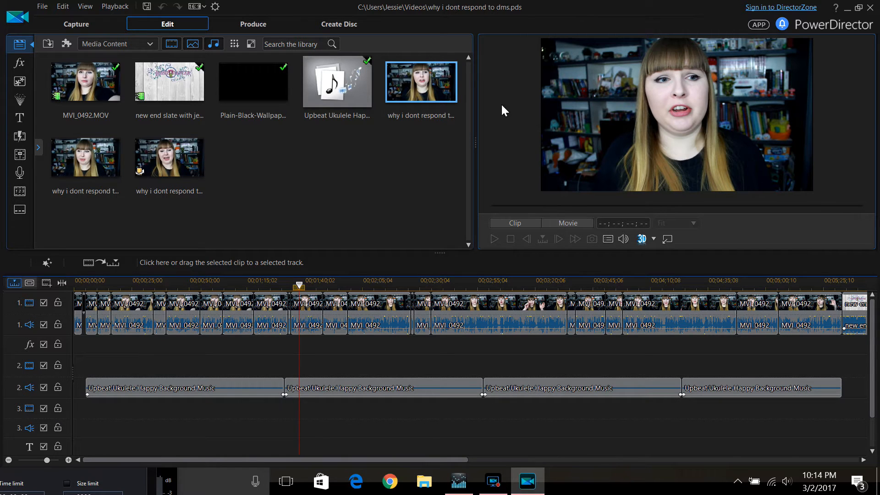
click(105, 148)
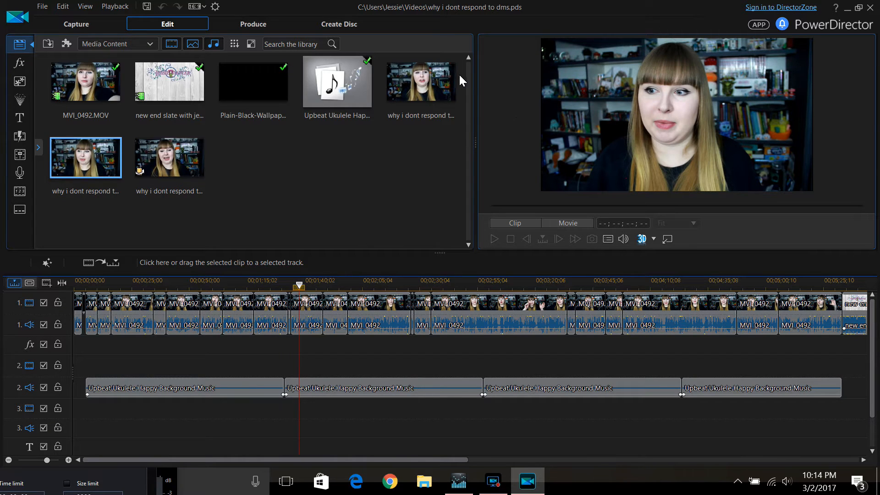
click(406, 68)
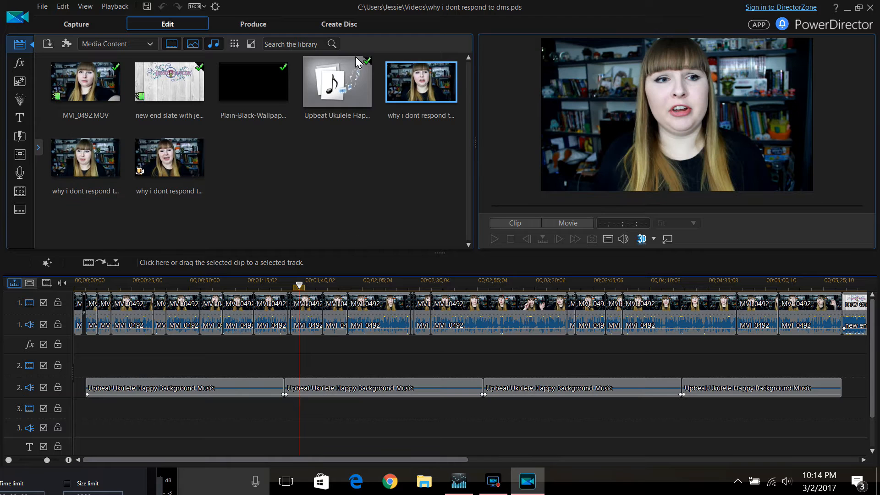
- Capture a snapshot of the movie frame at 00;01;41;20 and delete the captured file
click(308, 284)
click(334, 347)
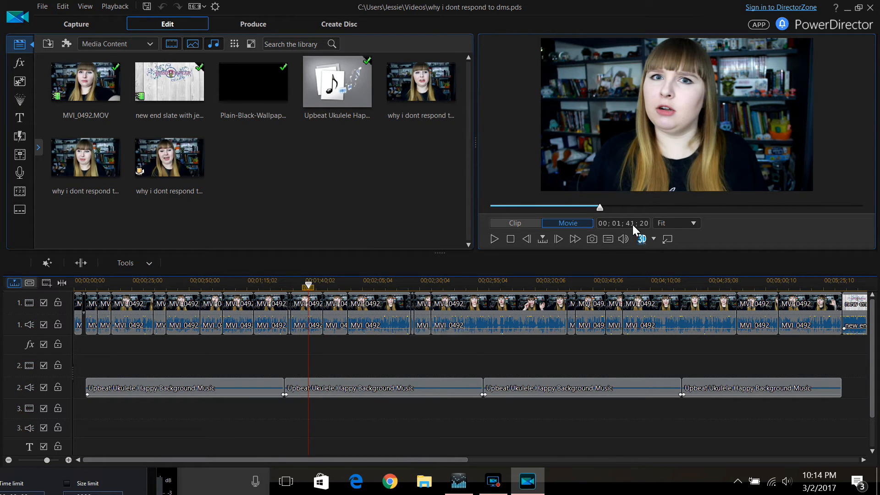
click(590, 239)
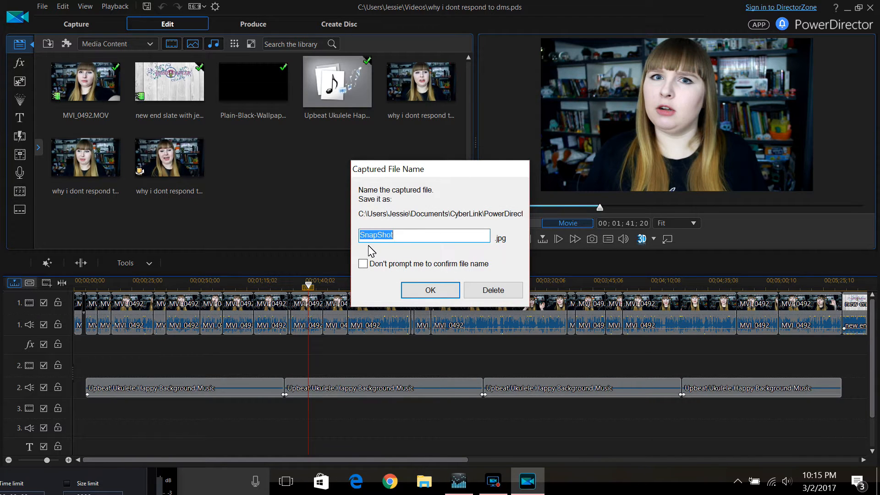
click(510, 294)
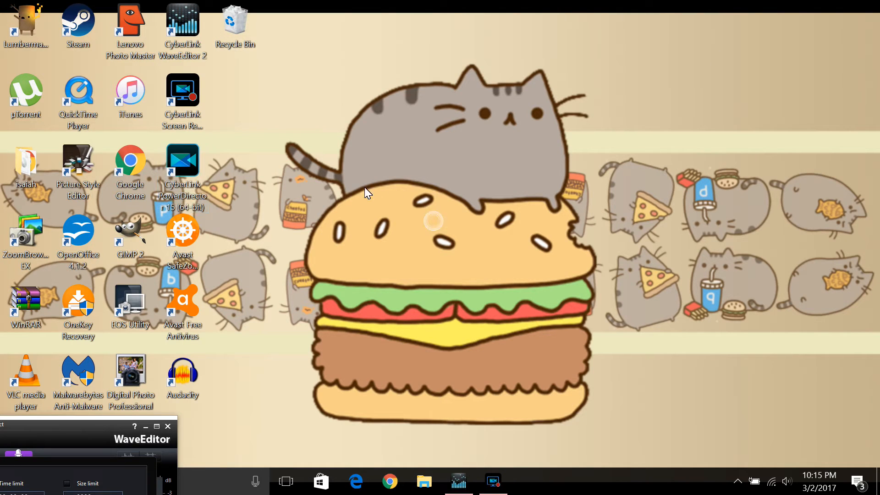
- Launch GIMP and create a new blank image 1920 px wide and 1080 px high
double_click(135, 224)
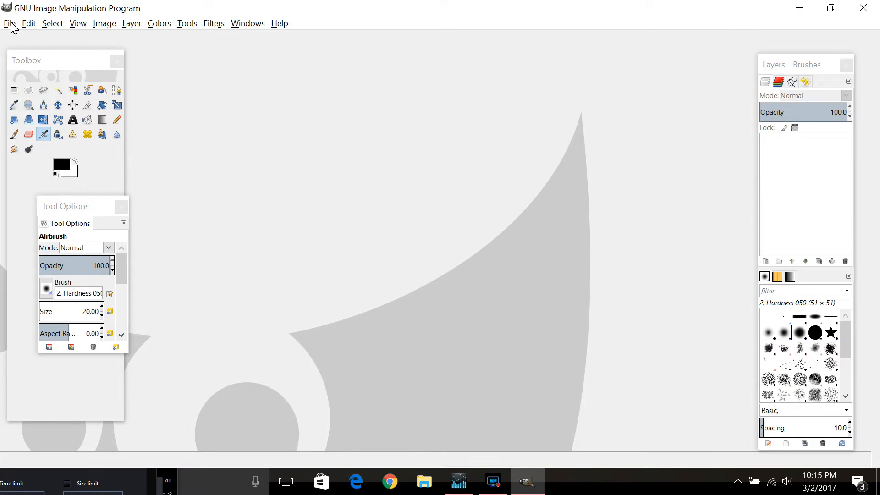
click(11, 24)
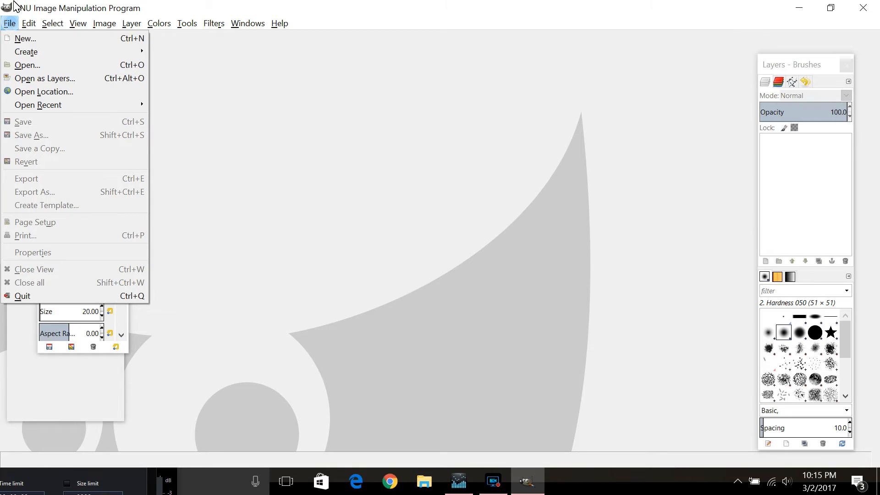
click(21, 40)
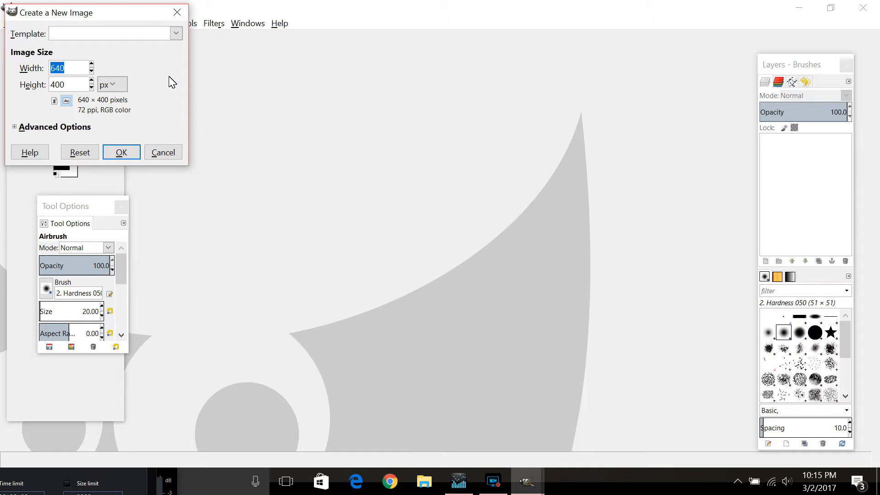
text(1920)
key(Tab)
text(10)
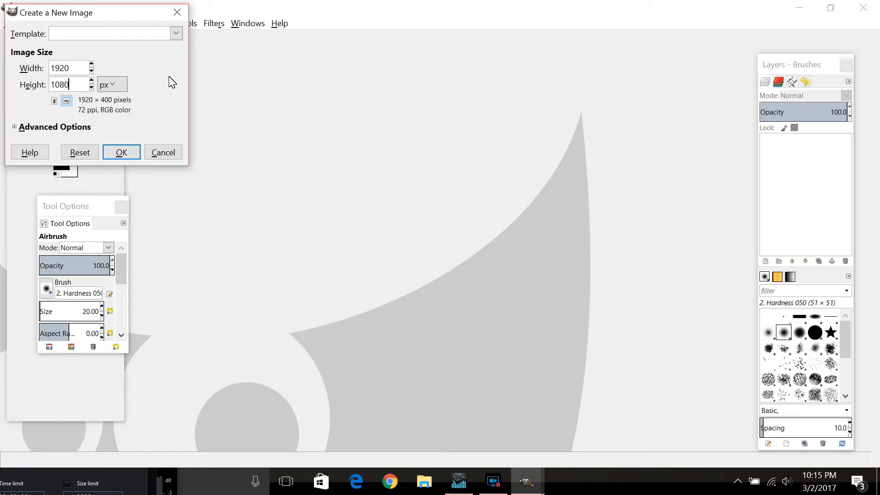
key(Return)
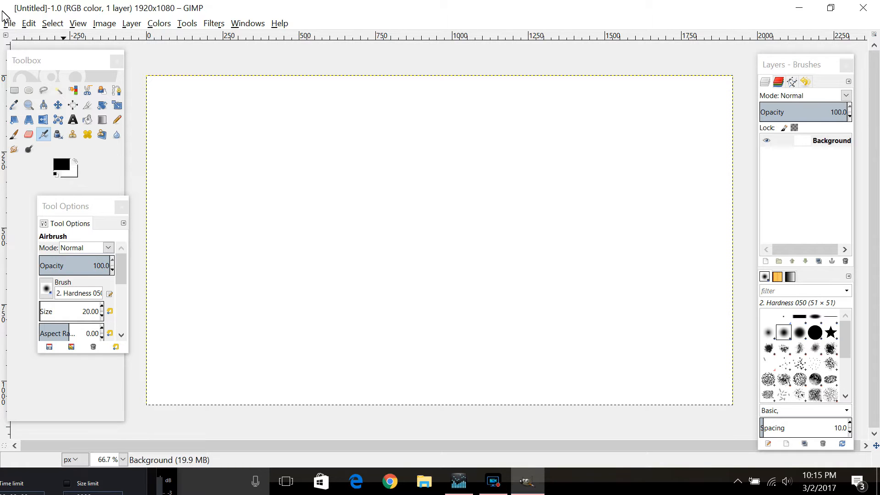
- Add the image "why i dont respond to dms 2.jpg" from the PowerDirector 15.0 folder to the blank canvas as a new layer
click(10, 23)
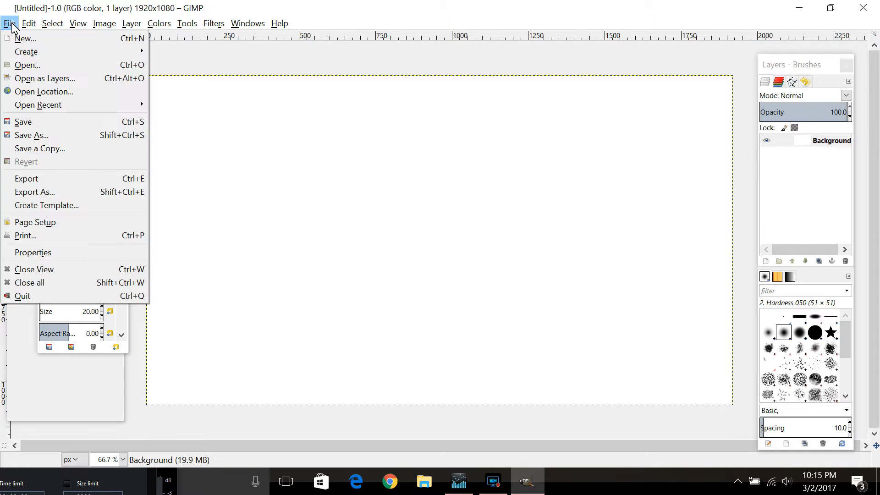
click(40, 69)
scroll(367, 348, down, 10)
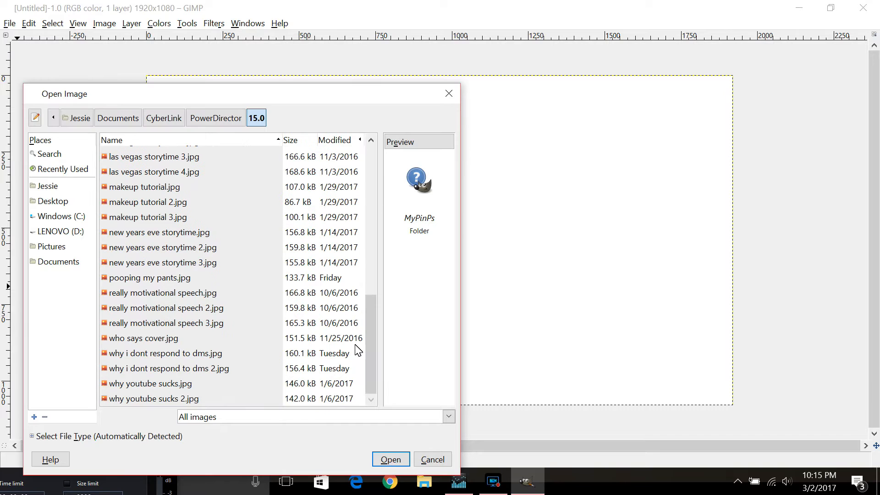
click(214, 369)
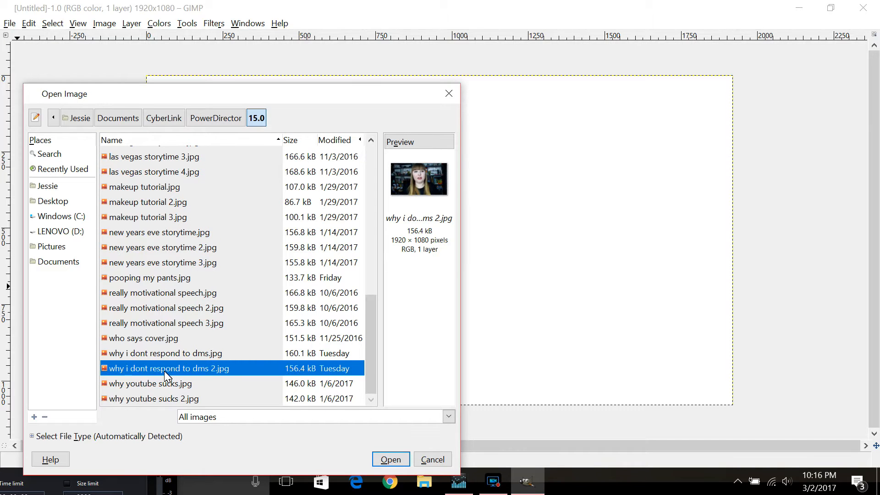
drag(148, 374, 554, 193)
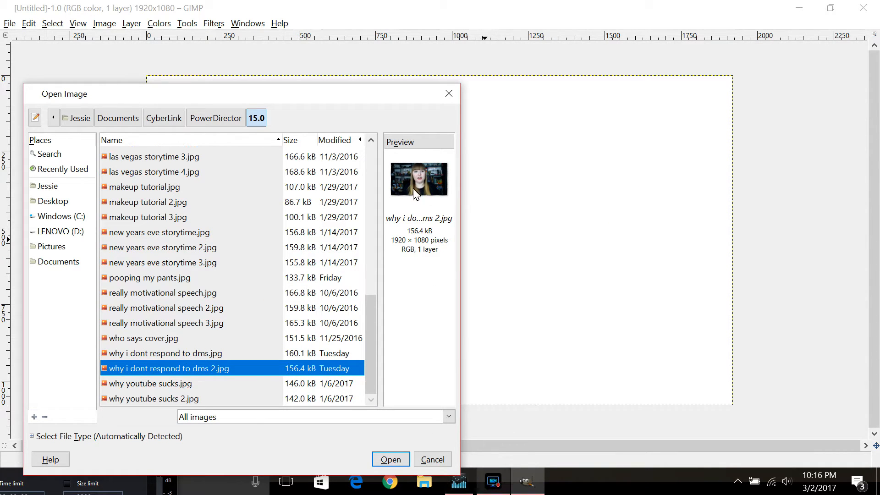
drag(240, 374, 628, 219)
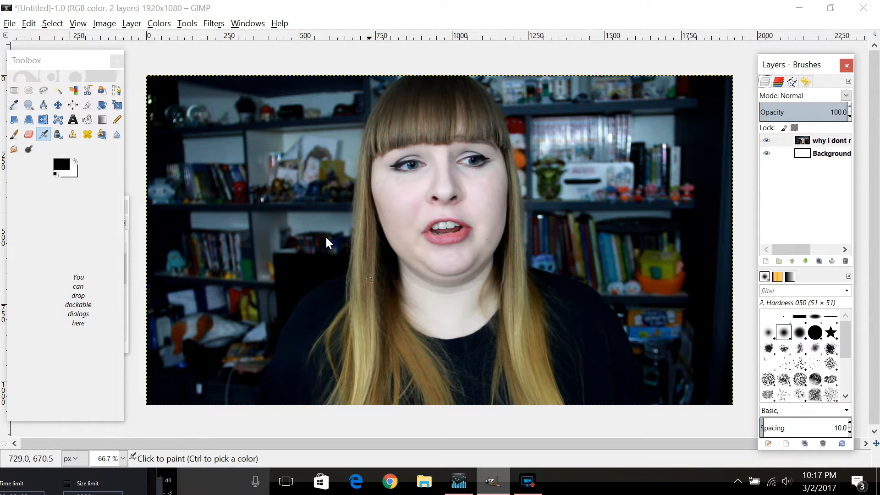
- Adjust the photo layer's brightness to 23 and contrast to 9
click(165, 29)
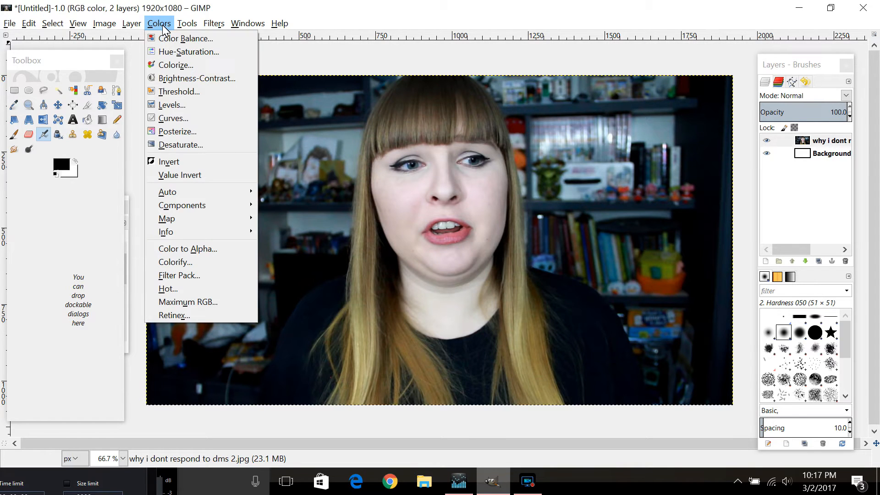
click(200, 83)
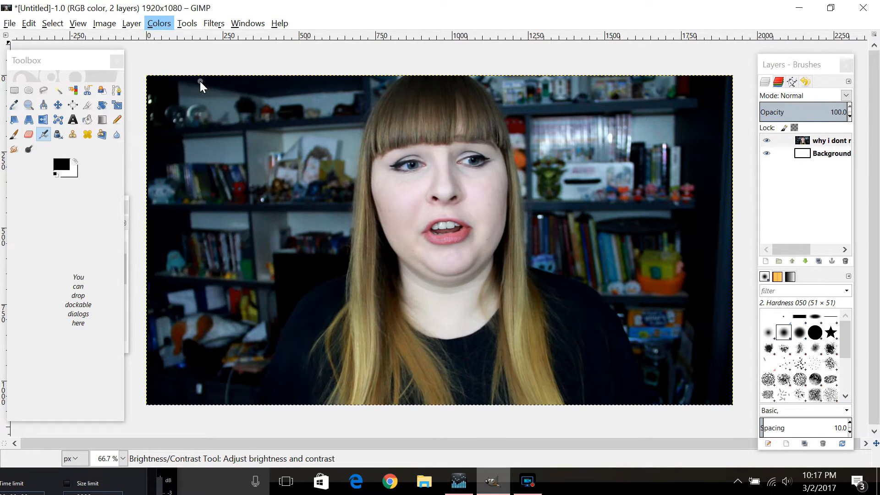
mouse_move(210, 228)
mouse_down()
mouse_move(214, 241)
mouse_move(220, 218)
mouse_up()
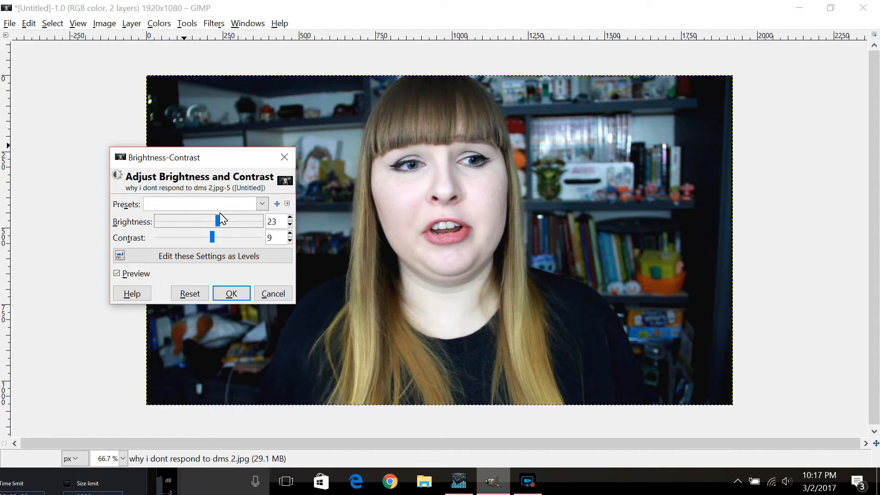
click(232, 294)
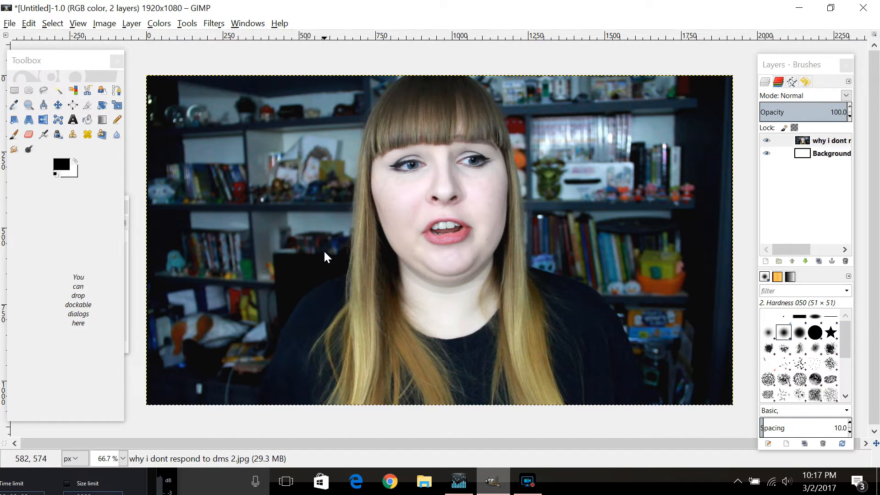
- Outline the woman's shoulders, hair and head with the Free Select tool and close the outline below the image into a selection
click(46, 94)
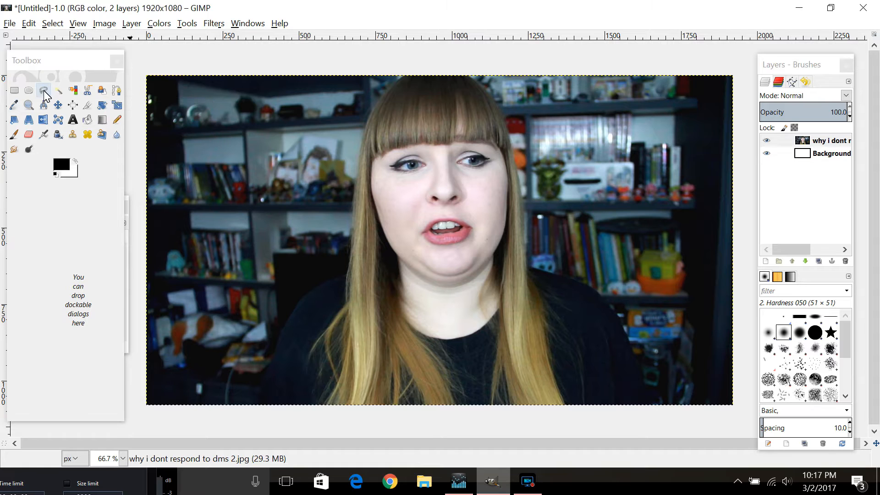
click(50, 93)
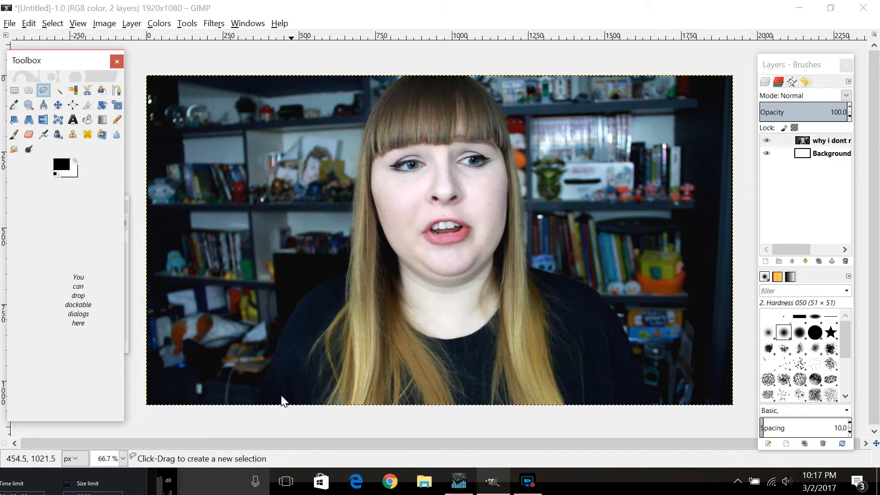
click(262, 408)
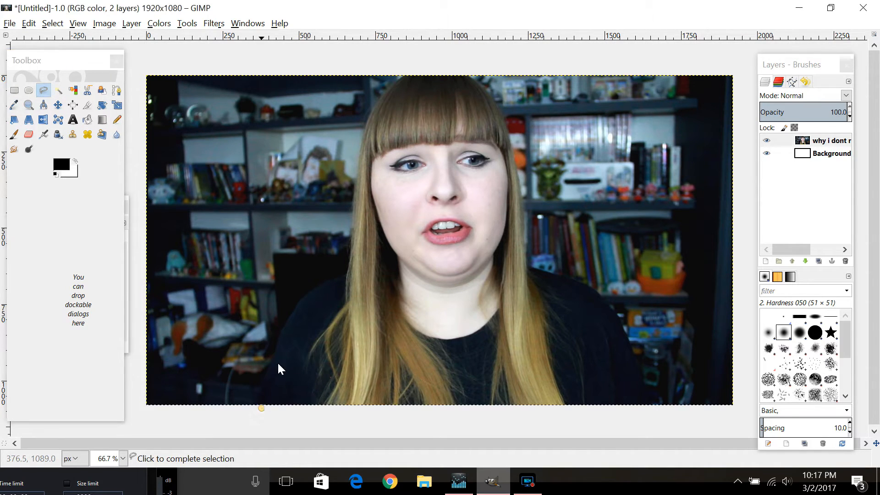
click(282, 339)
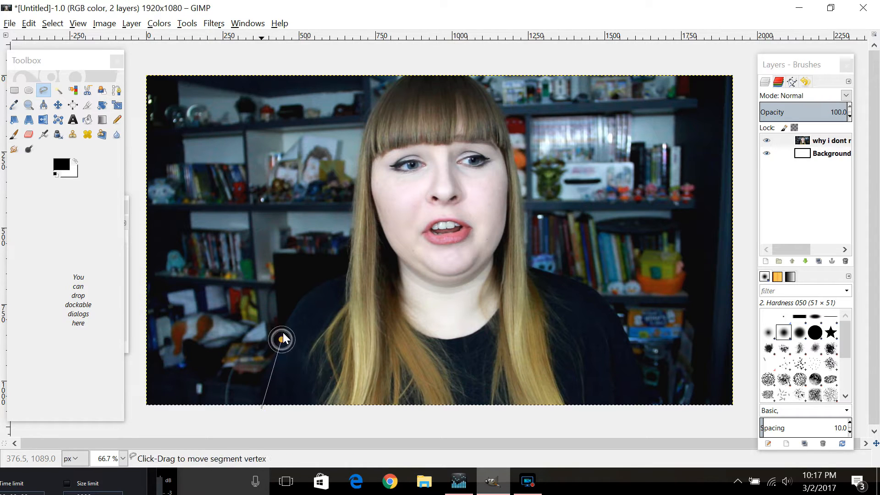
click(292, 314)
click(301, 300)
click(329, 280)
click(347, 273)
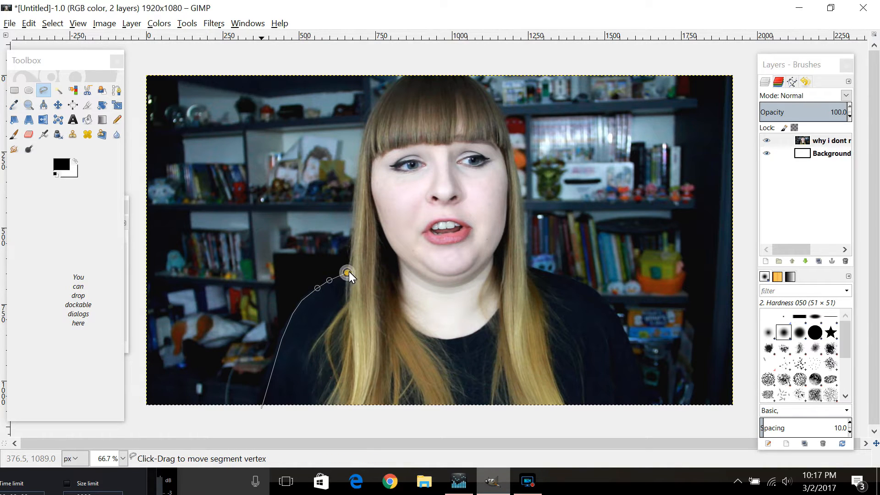
click(351, 245)
click(353, 213)
click(356, 186)
click(364, 130)
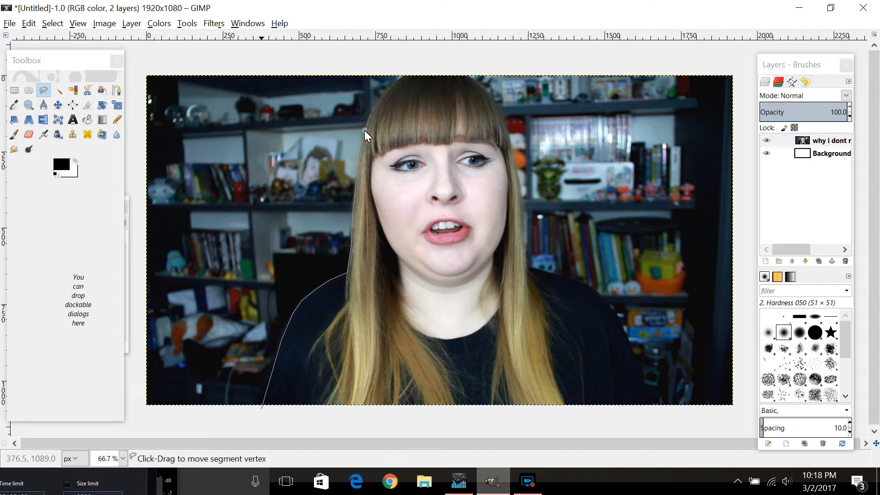
click(384, 96)
click(398, 79)
click(419, 69)
click(472, 77)
click(491, 97)
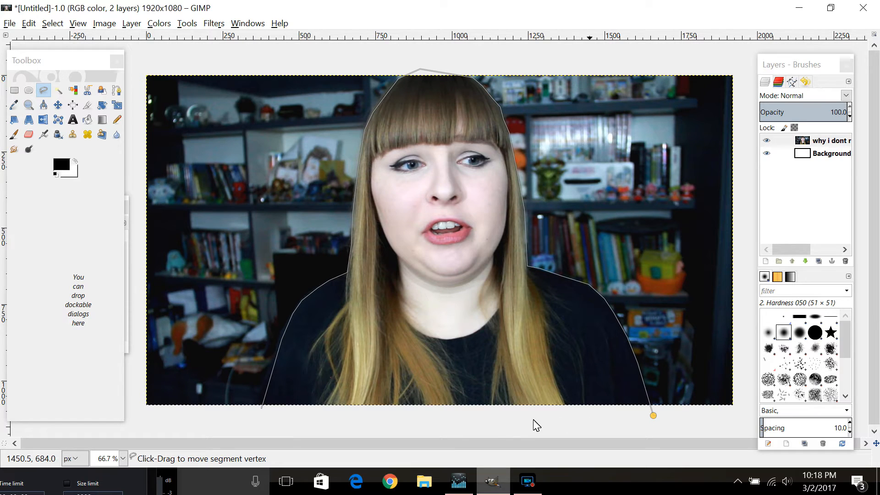
click(261, 418)
key(Return)
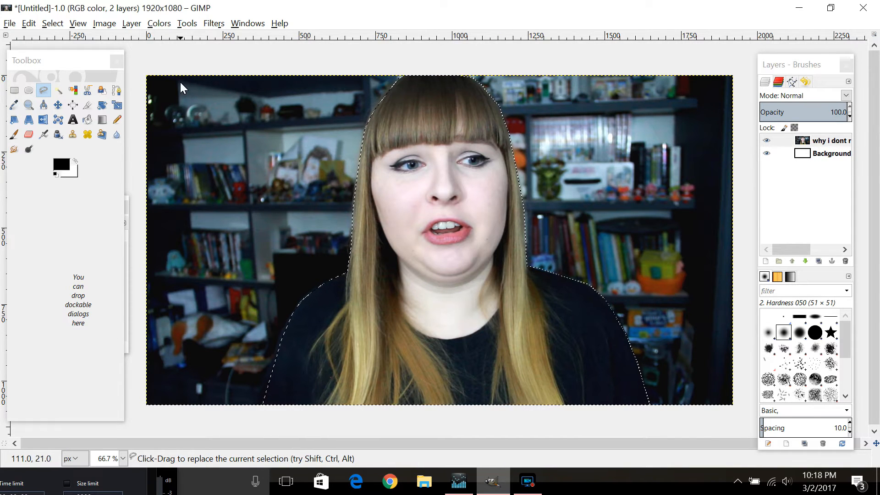
- Invert the selection so it covers the background around the woman
click(29, 24)
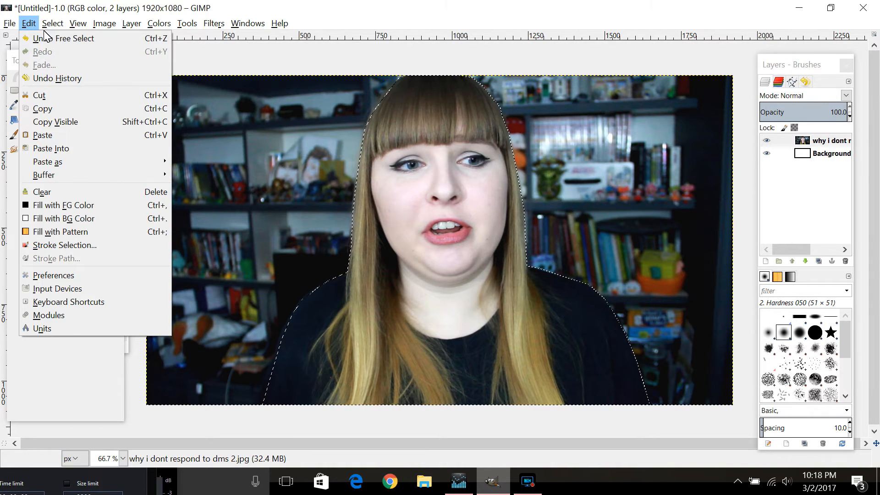
mouse_move(53, 25)
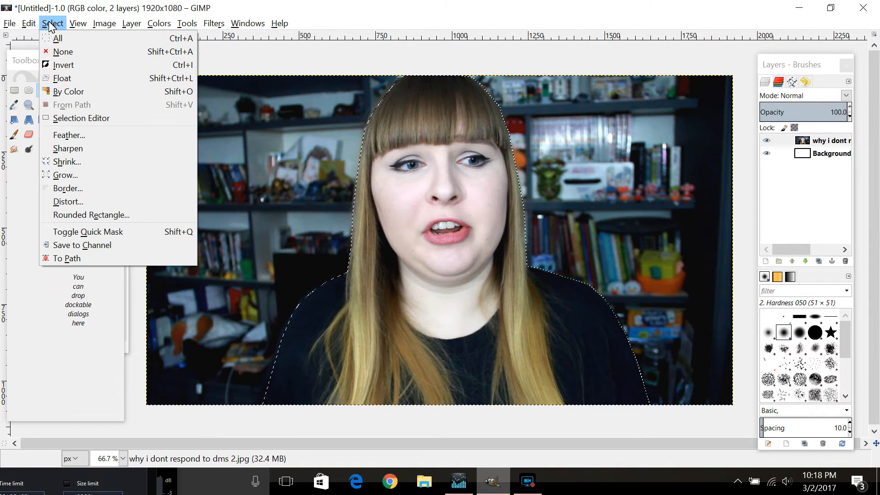
click(75, 65)
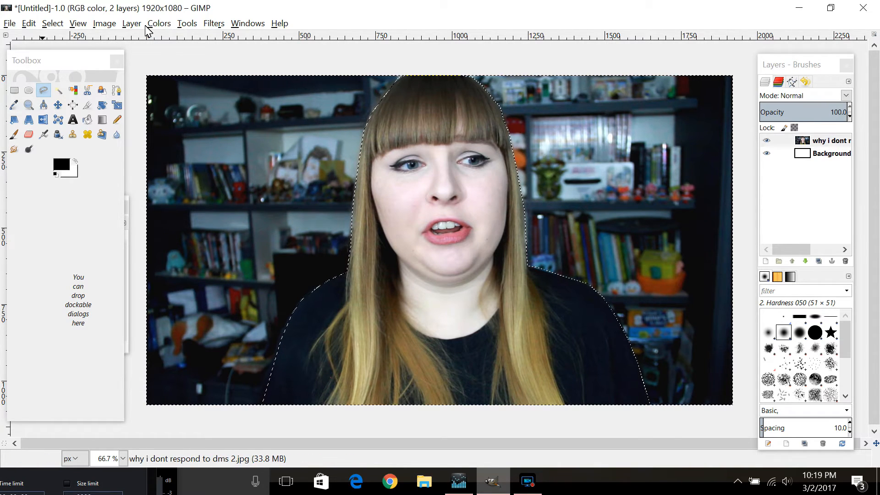
- Apply a Gaussian Blur with a 25 px horizontal and vertical radius to the selected background around the woman
click(213, 24)
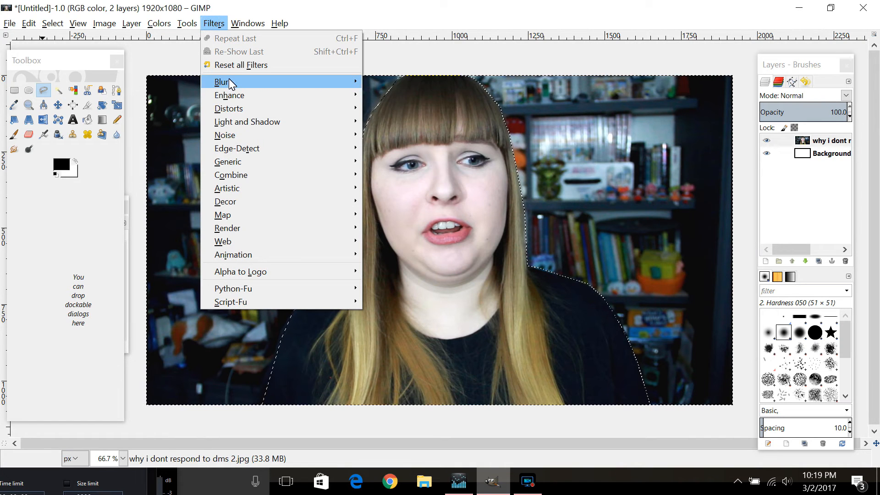
mouse_move(232, 84)
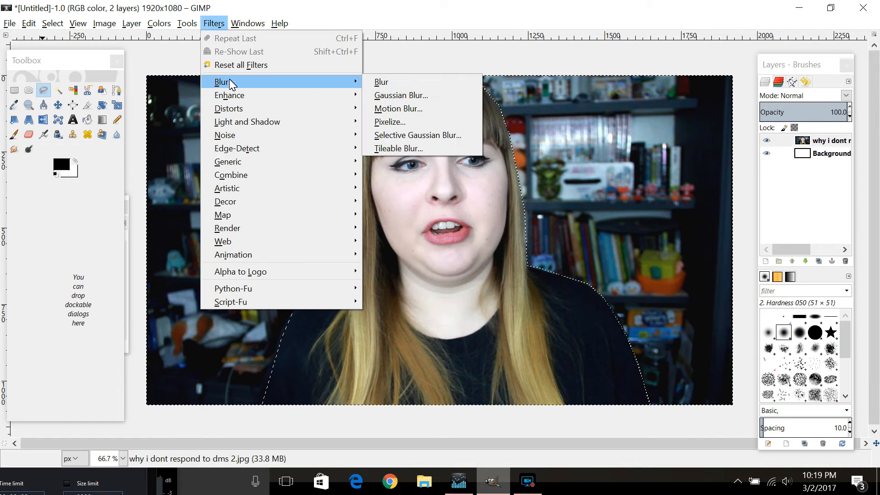
click(384, 96)
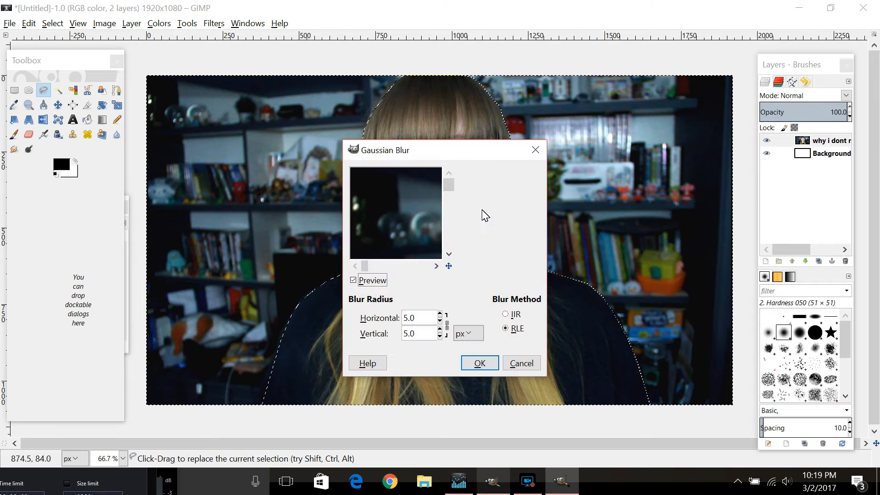
click(440, 314)
click(439, 313)
click(440, 314)
click(439, 314)
click(439, 314)
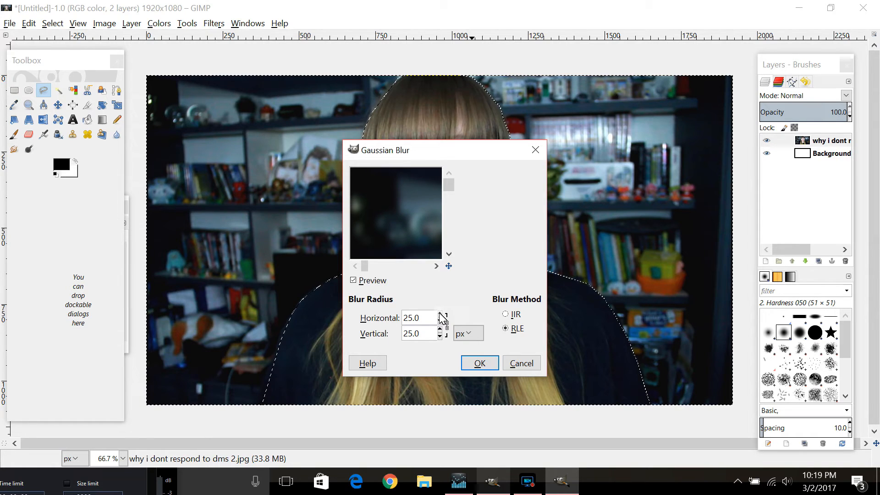
click(479, 364)
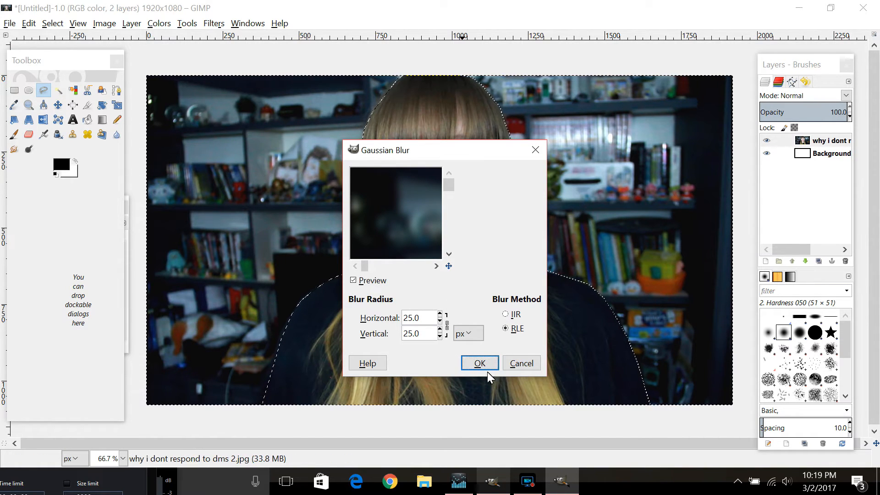
click(481, 364)
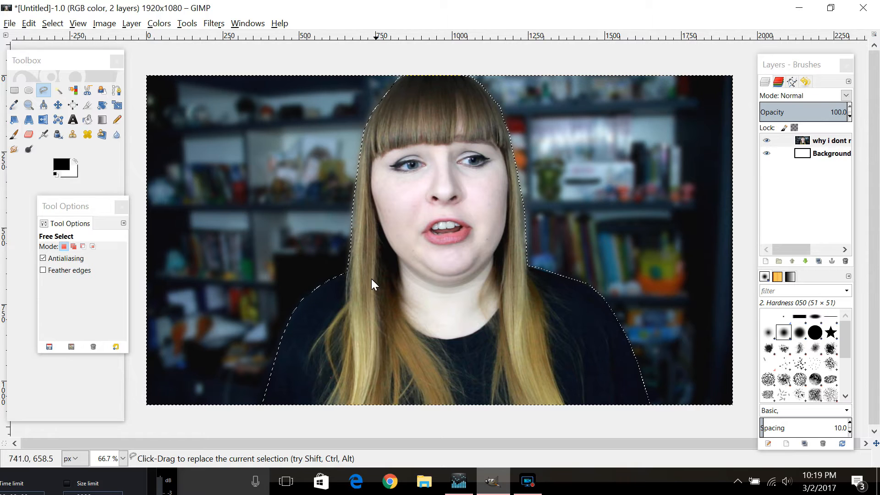
- Invert the selection back to the woman and copy her from the photo layer
click(52, 22)
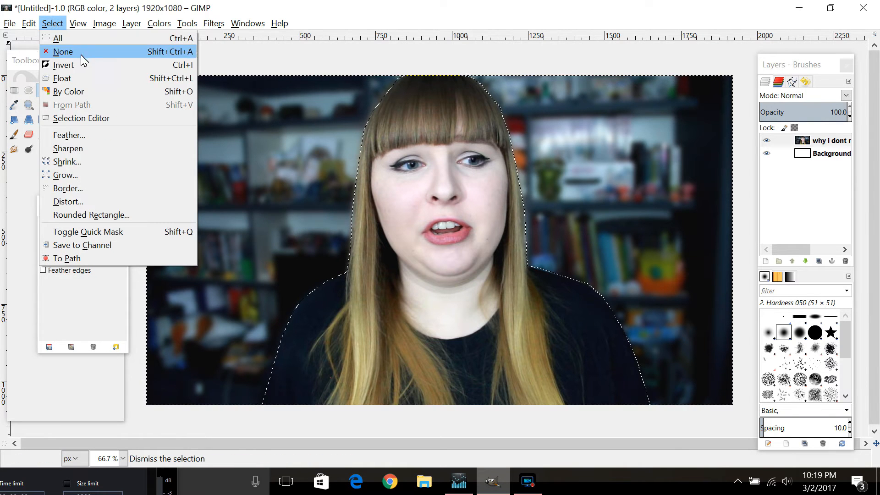
click(81, 67)
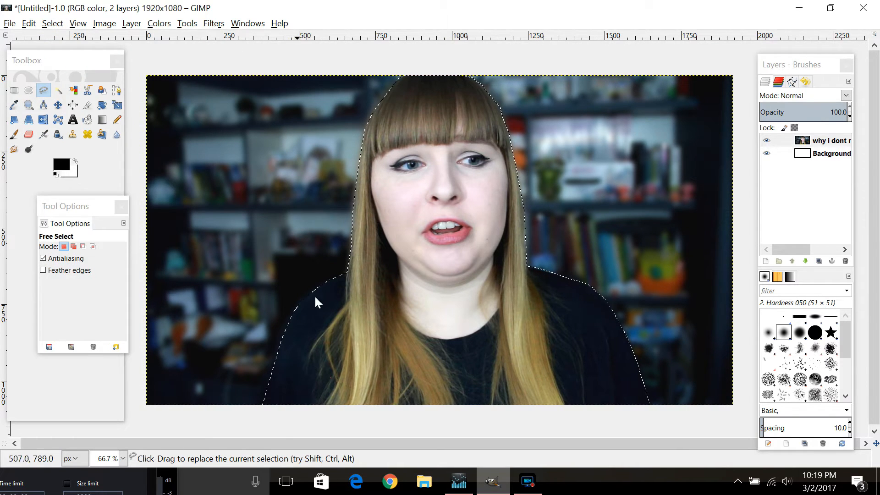
right_click(419, 218)
mouse_move(451, 246)
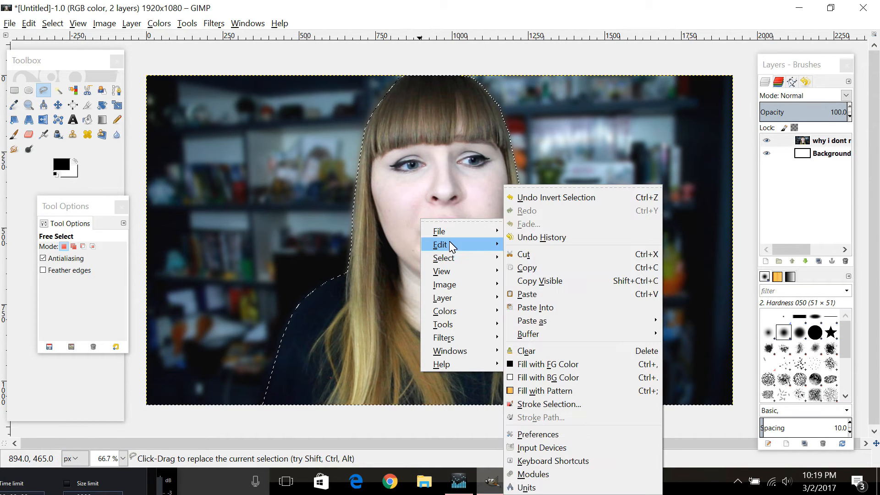
click(542, 266)
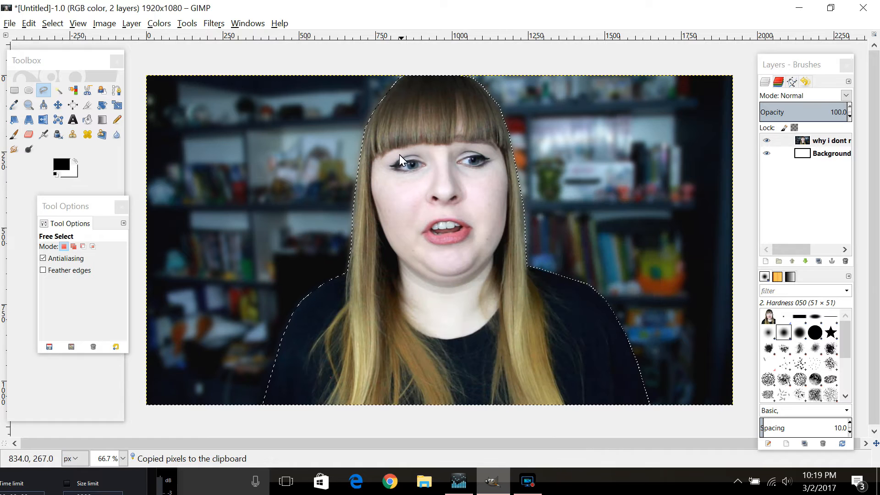
- Grow the selection around the woman by a few pixels so it extends slightly beyond her outline
click(52, 23)
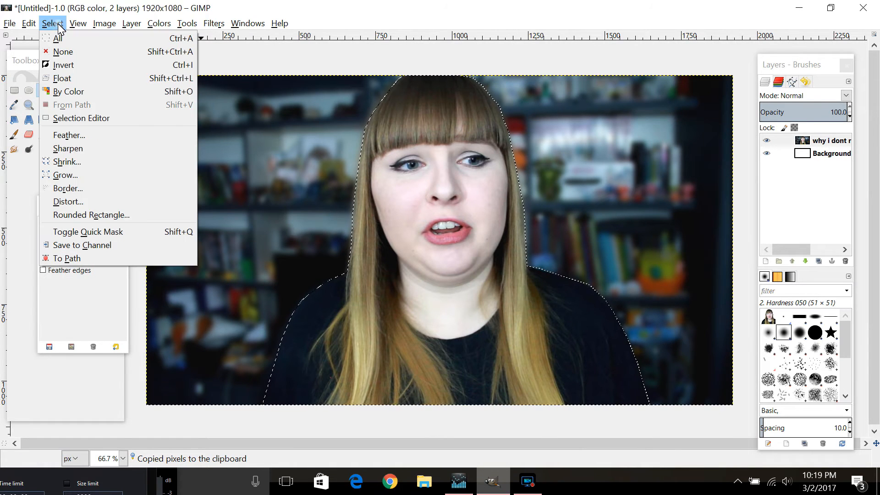
click(64, 175)
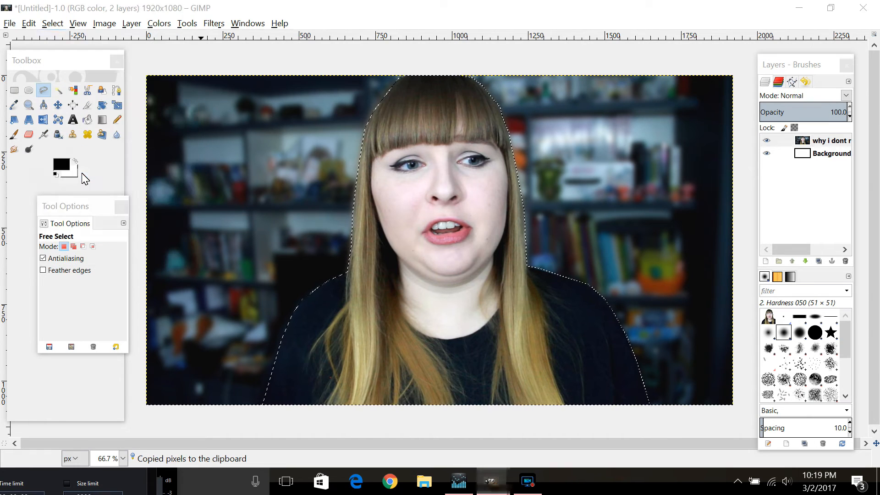
click(119, 184)
click(118, 185)
click(119, 184)
click(118, 185)
click(90, 216)
click(90, 215)
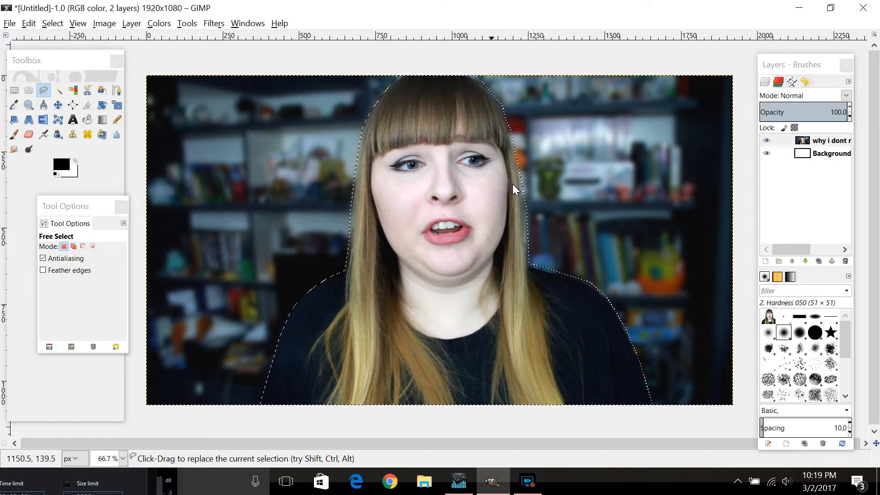
- Fill the grown selection with white using the Paintbrush at a size of 788.09
click(16, 136)
click(86, 311)
drag(49, 310, 80, 313)
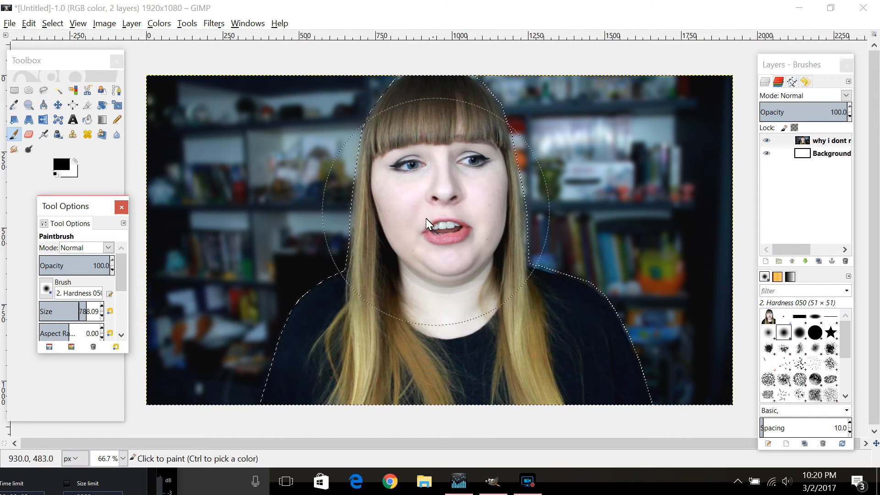
click(75, 161)
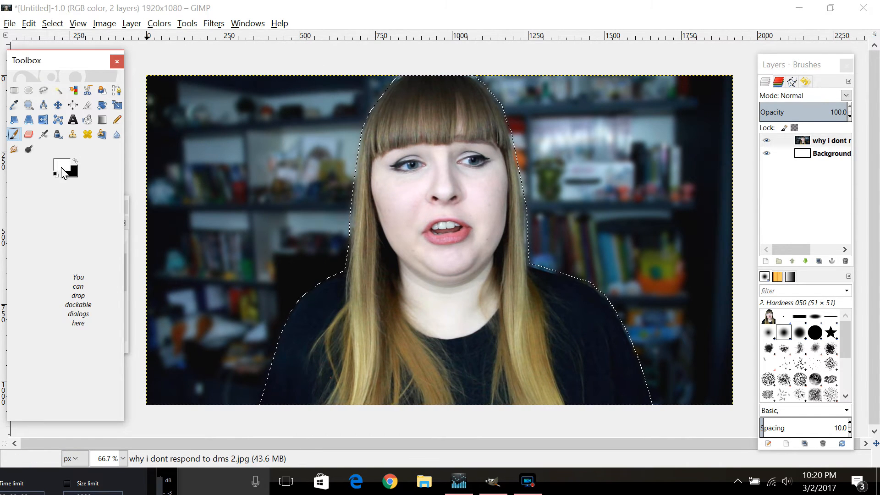
double_click(12, 137)
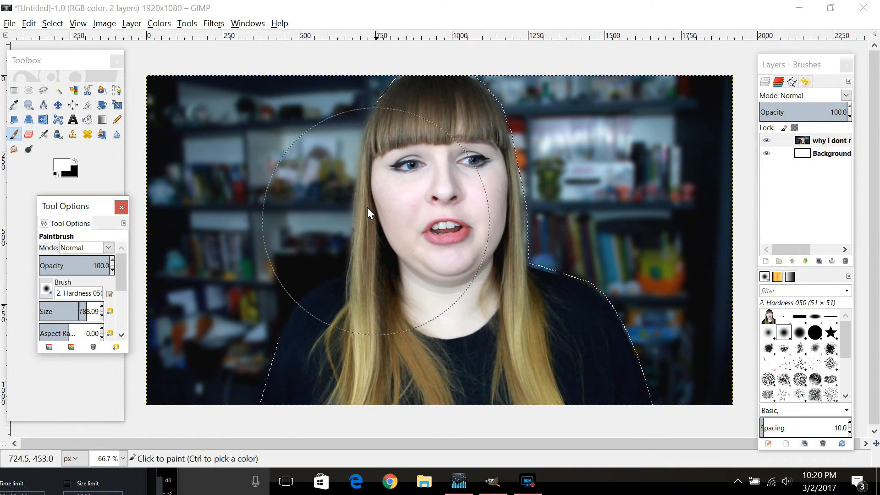
mouse_move(383, 173)
mouse_down()
mouse_move(414, 101)
mouse_move(399, 142)
mouse_move(242, 298)
mouse_move(252, 384)
mouse_move(375, 359)
mouse_move(432, 308)
mouse_move(670, 390)
mouse_move(573, 269)
mouse_move(448, 405)
mouse_move(609, 391)
mouse_move(490, 157)
mouse_move(397, 79)
mouse_move(326, 314)
mouse_move(460, 416)
mouse_move(641, 381)
mouse_move(471, 122)
mouse_move(396, 183)
mouse_move(315, 352)
mouse_move(542, 404)
mouse_move(576, 221)
mouse_move(365, 186)
mouse_move(260, 364)
mouse_move(283, 393)
mouse_up()
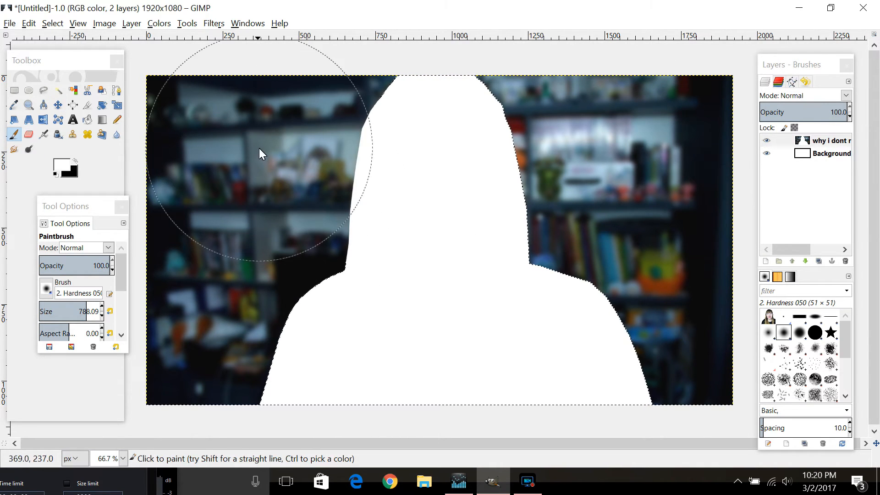
- Paste the copied woman over the white silhouette and anchor the floating selection to the photo layer
click(58, 105)
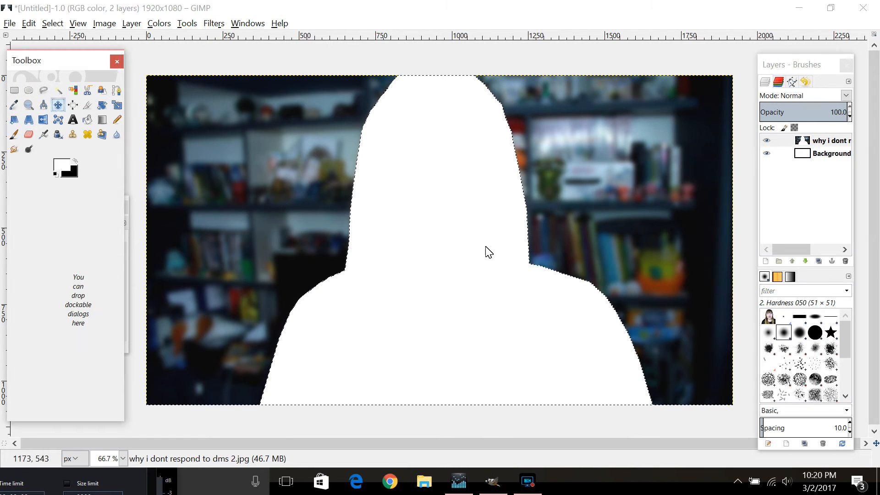
right_click(411, 209)
mouse_move(455, 241)
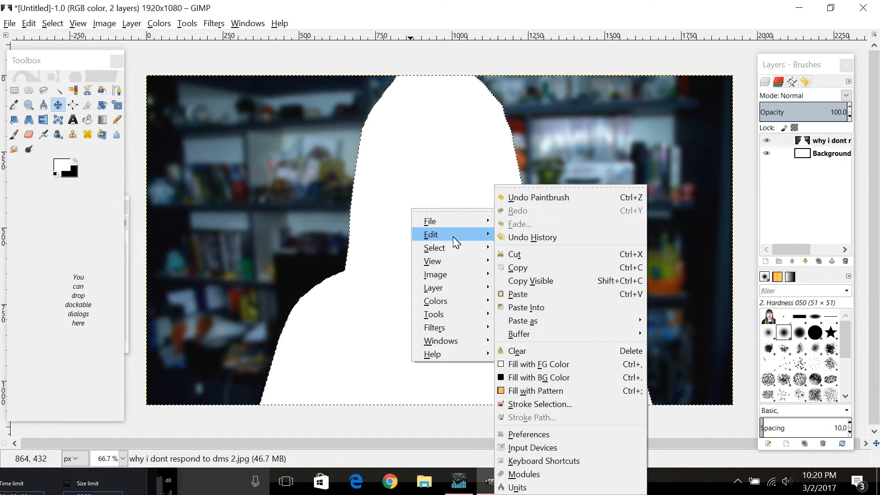
click(537, 295)
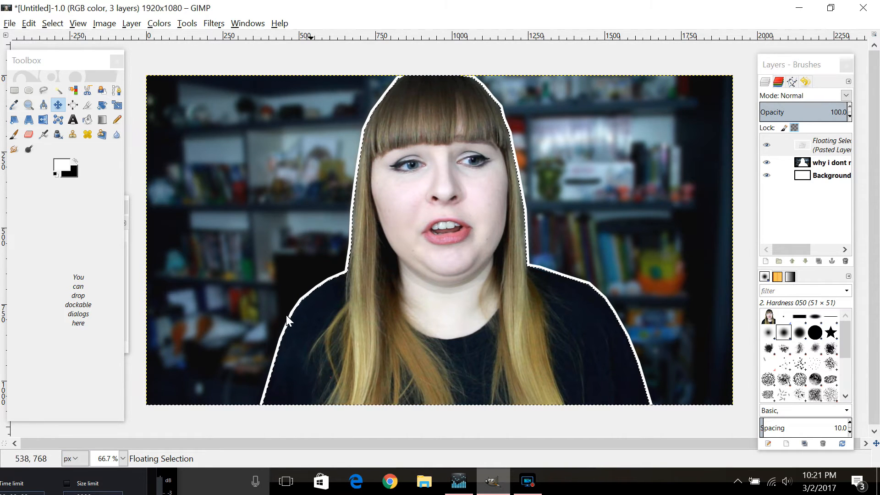
right_click(330, 219)
mouse_move(380, 298)
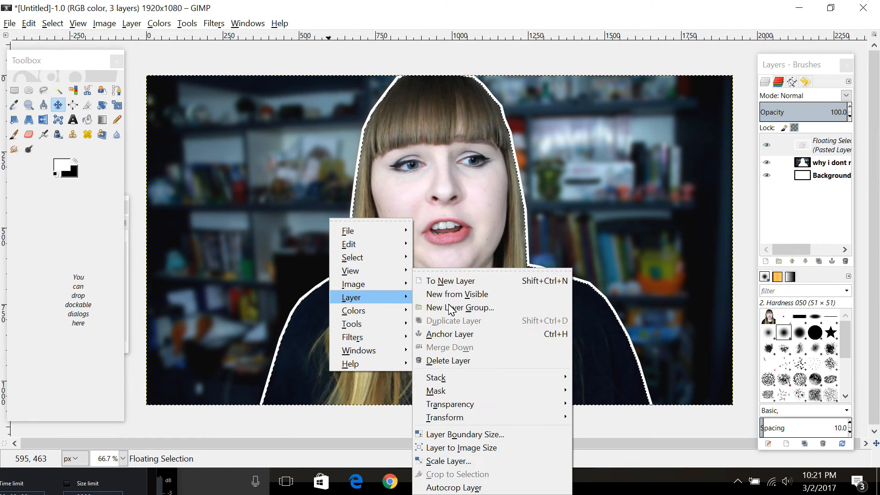
click(461, 338)
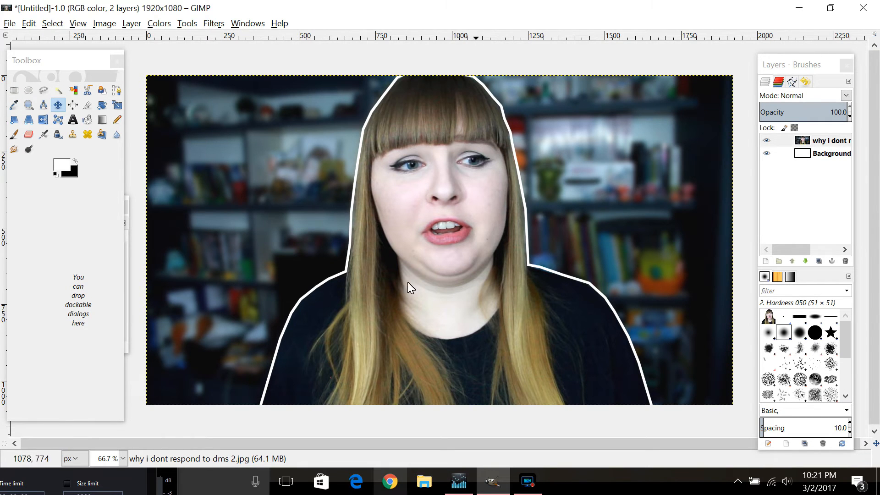
- Switch to Chrome and open Google from the saved bookmarks
click(397, 488)
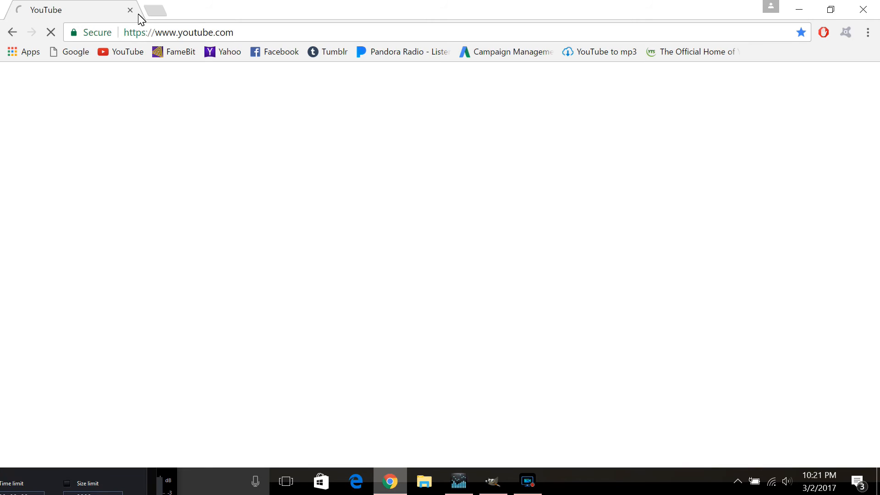
click(75, 52)
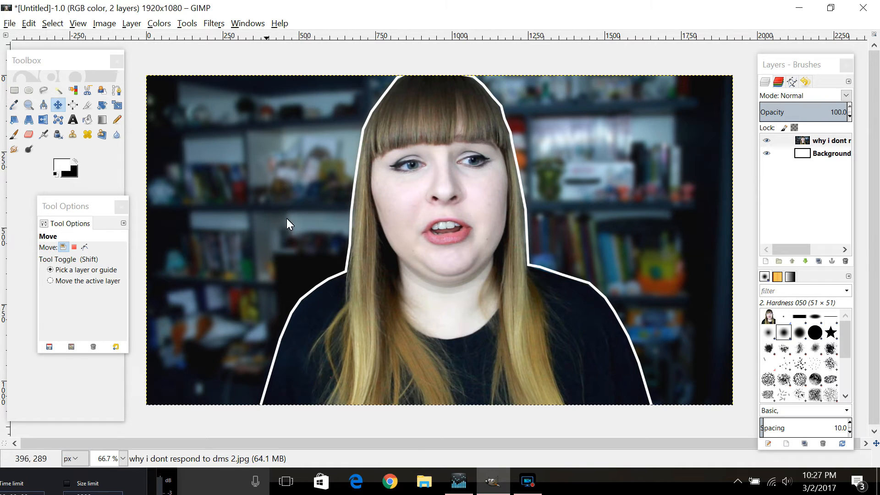
- Add the image "censored penis.png" from the Pictures folder to the thumbnail in GIMP as a new layer
click(10, 22)
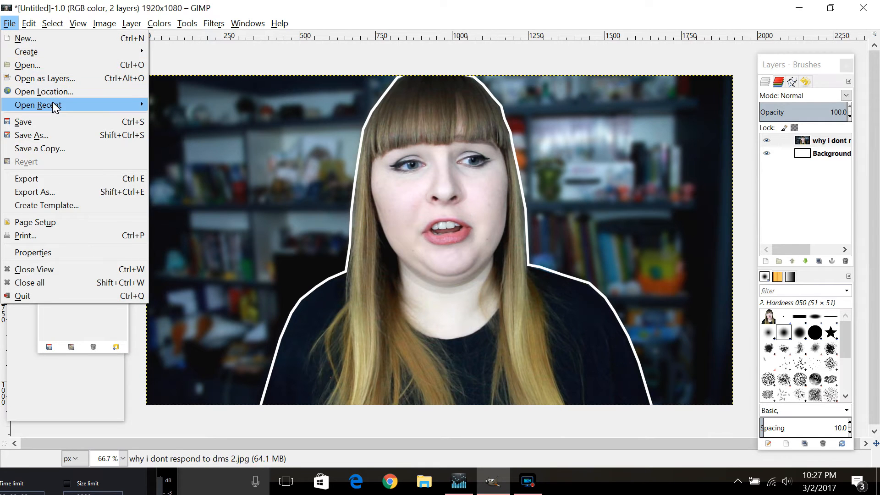
click(48, 65)
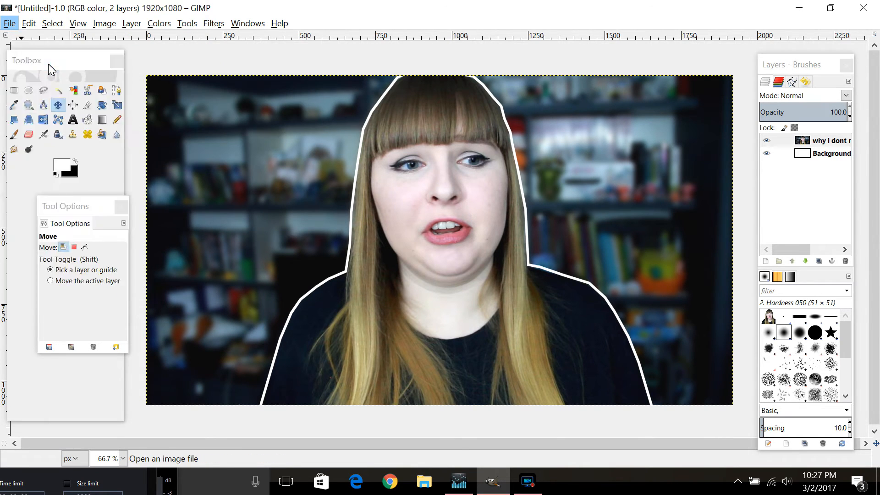
click(66, 241)
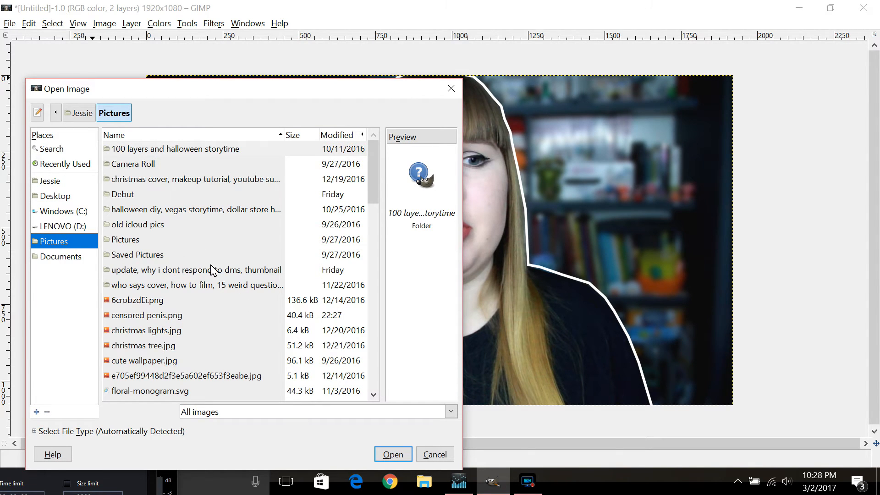
click(186, 316)
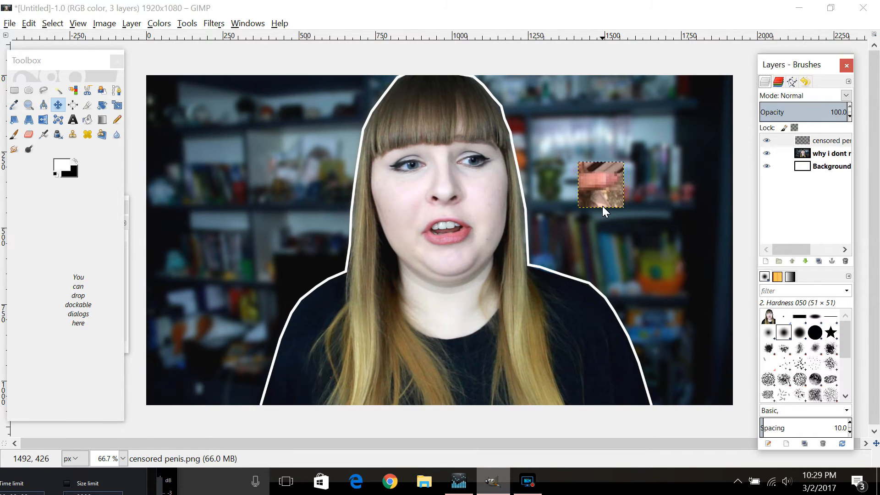
- Scale the pixelated image layer to 345 × 324 px and place it over the bookshelf to the right of the woman's head
drag(605, 184, 570, 203)
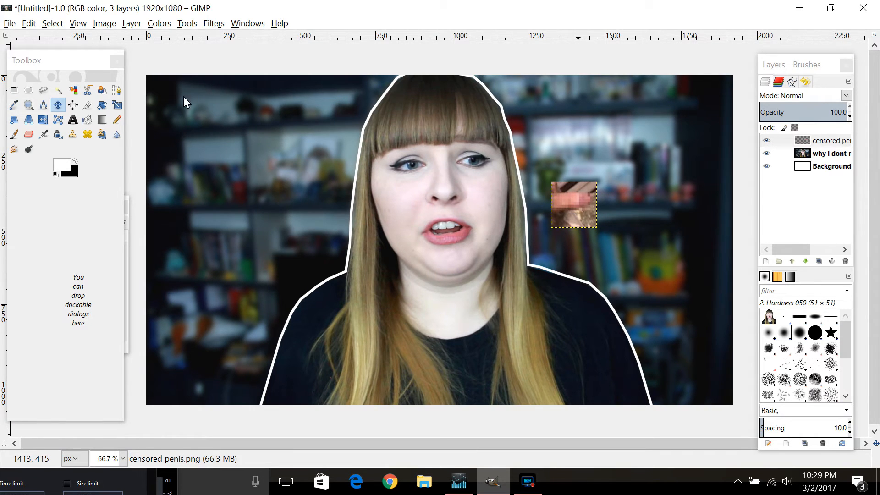
click(117, 105)
click(593, 228)
drag(619, 255, 652, 282)
click(591, 453)
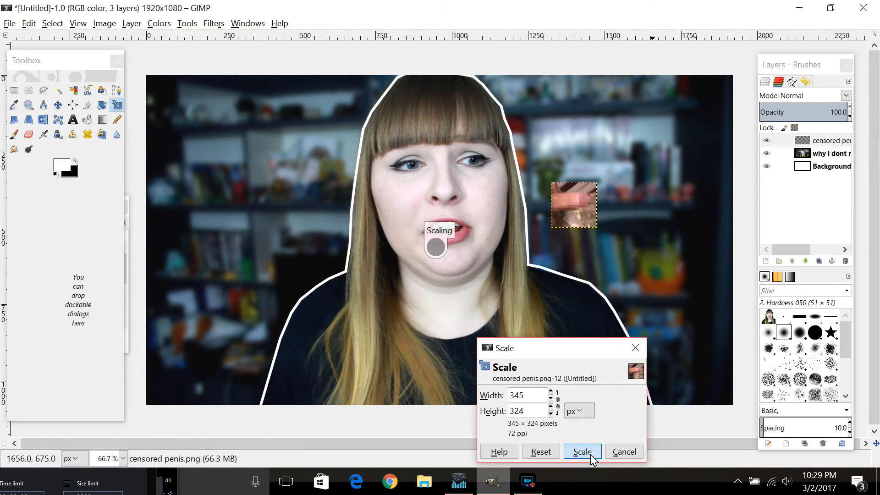
drag(603, 246, 621, 178)
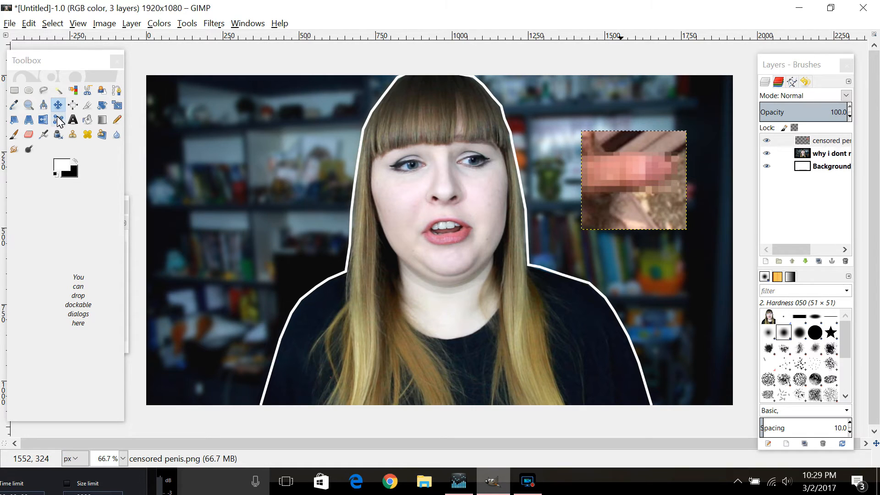
- Enlarge the pixelated image layer to 390 × 370 px and move it about 16 px left and 30 px down
click(117, 105)
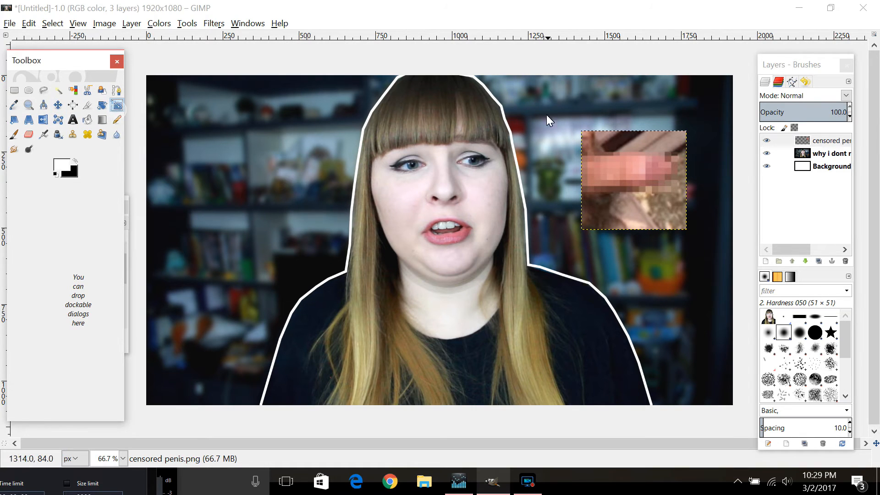
click(586, 136)
drag(582, 132, 573, 128)
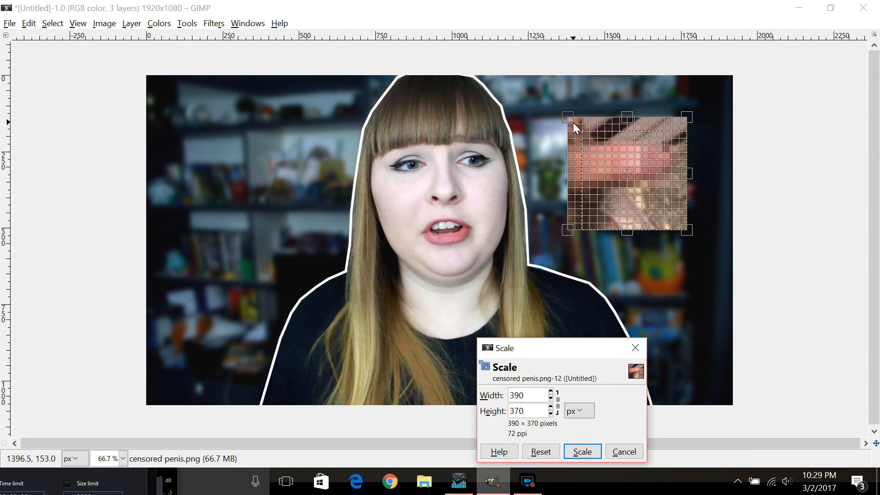
click(593, 454)
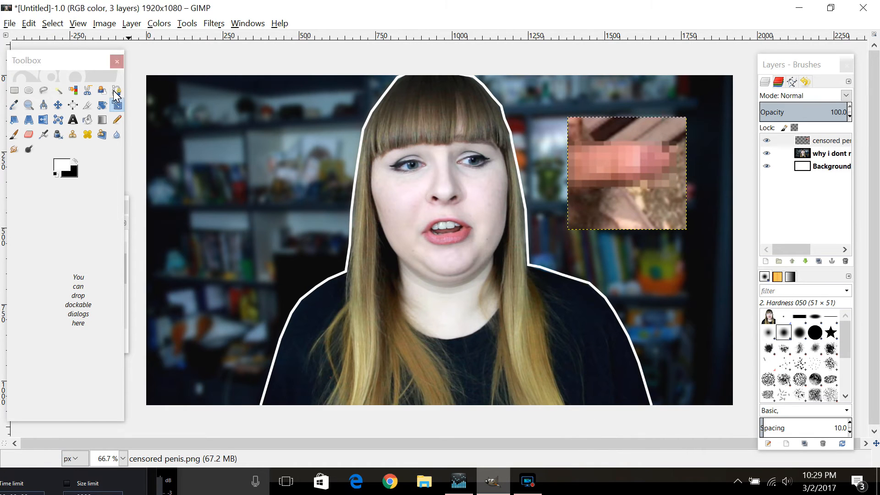
click(58, 105)
drag(590, 154, 586, 164)
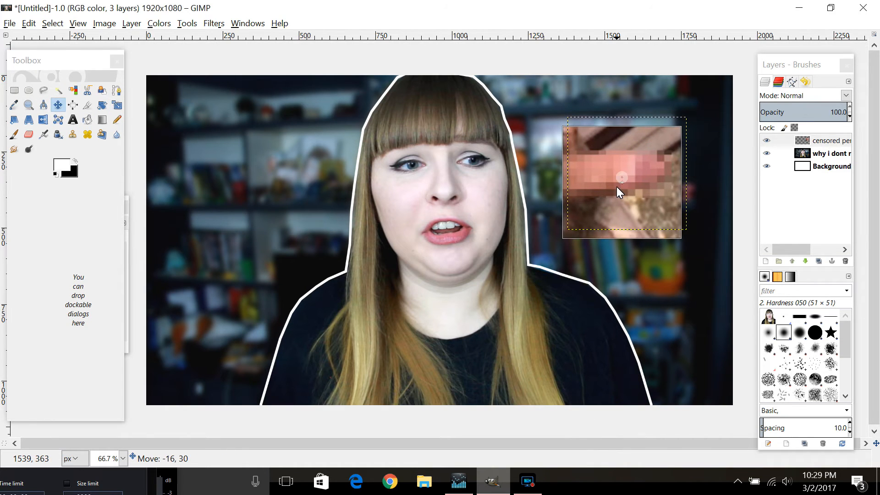
- Move the pixelated image slightly up and to the right over the bookshelf
drag(656, 149, 645, 136)
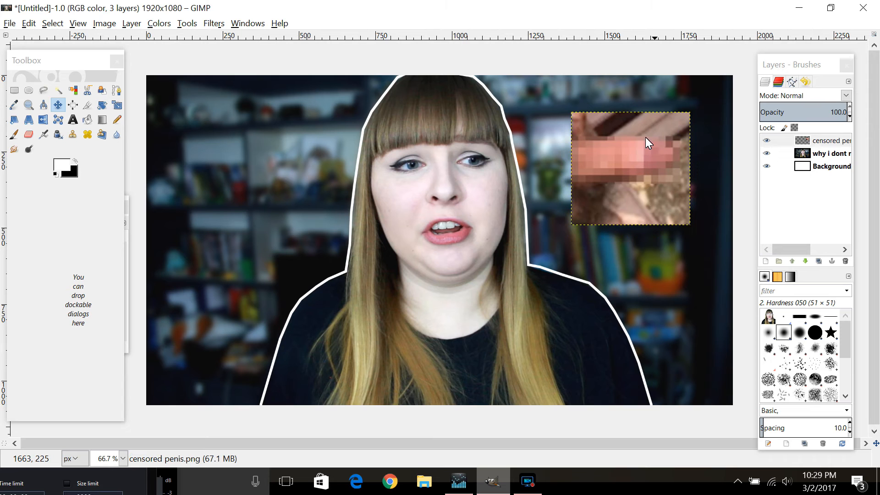
click(59, 23)
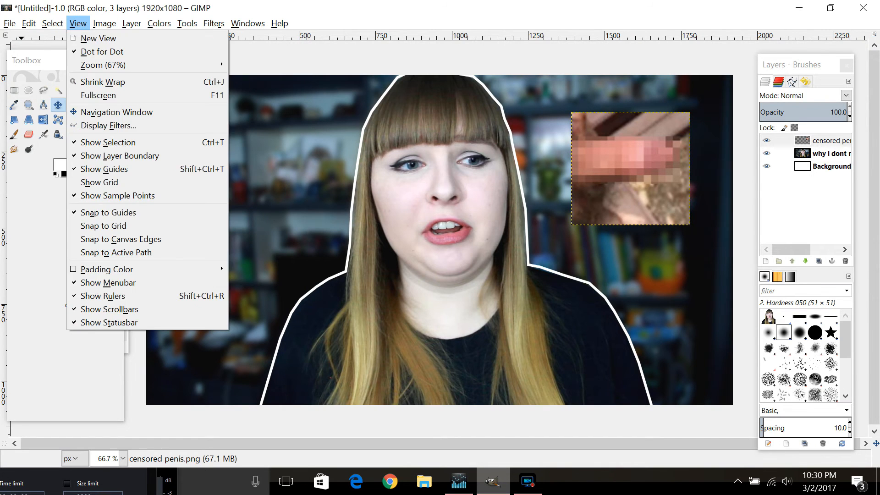
click(73, 23)
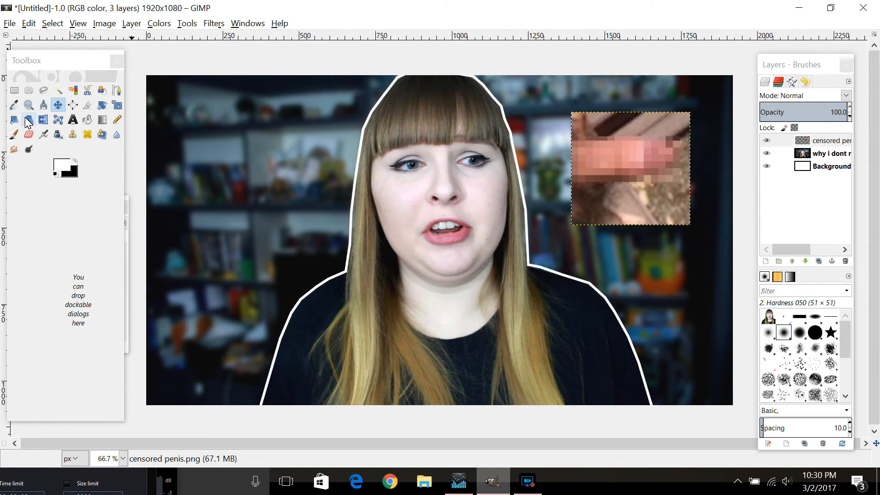
- Paint a thin white frame around the pixelated image on the photo layer, using a rectangular selection just outside its edges
click(15, 91)
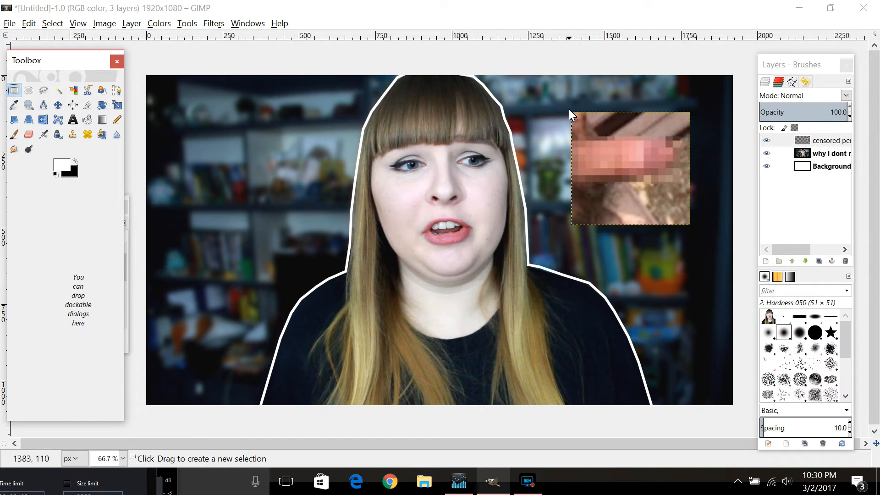
mouse_move(567, 109)
mouse_down()
mouse_move(670, 178)
mouse_move(694, 228)
mouse_up()
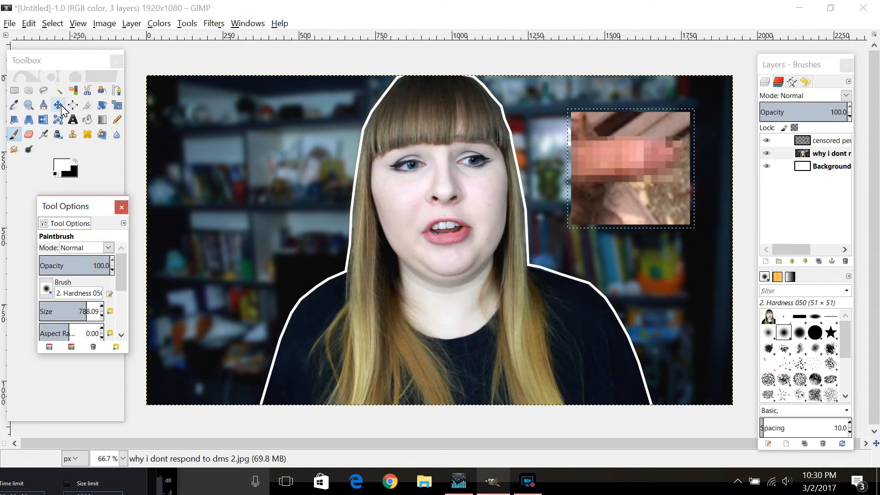
click(58, 105)
click(14, 135)
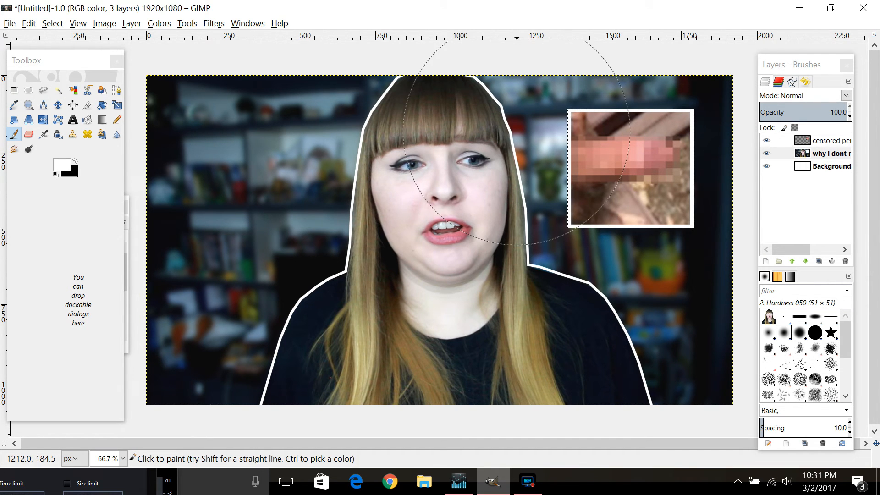
- Enlarge the prohibition emoji layer and place it over the woman's shoulder, below the framed pixelated image
click(58, 105)
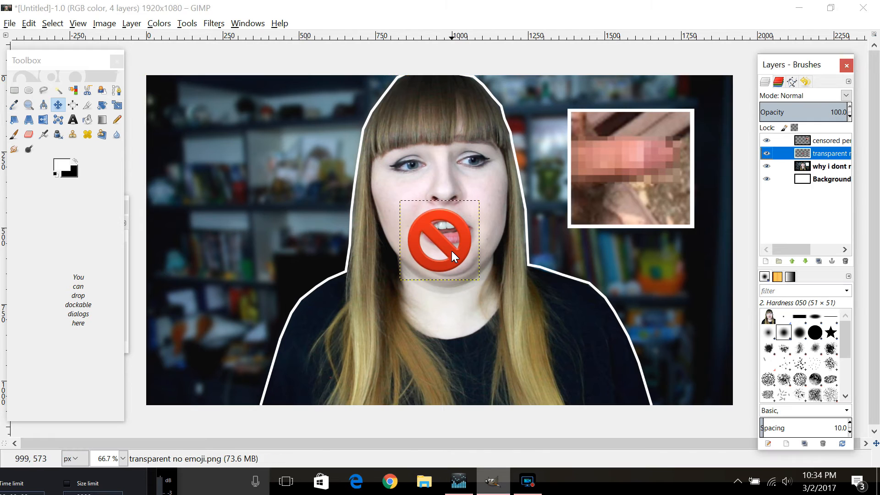
drag(450, 251, 425, 268)
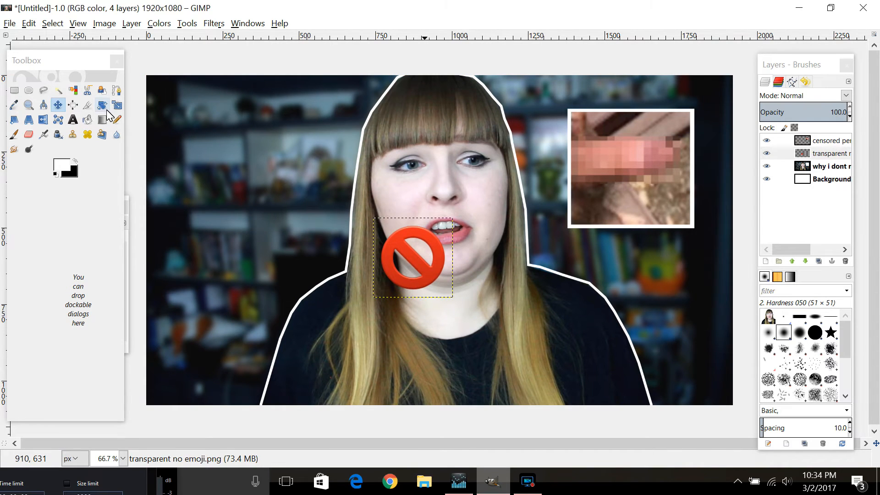
click(120, 105)
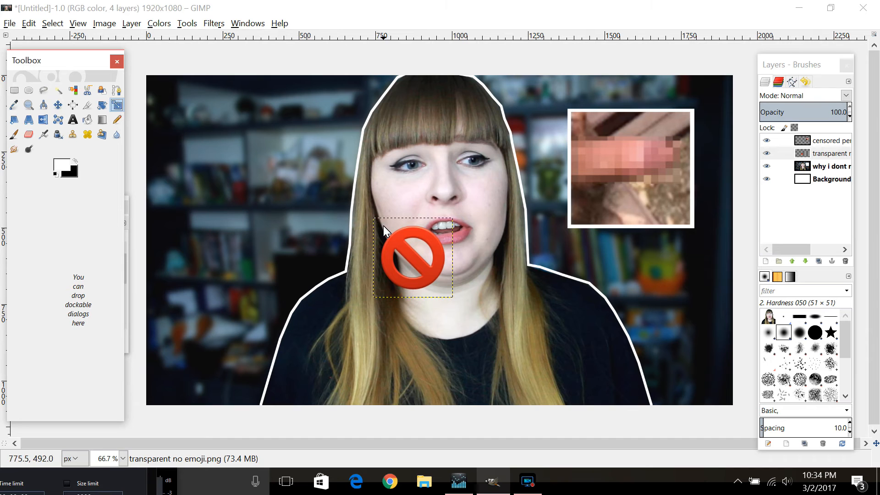
drag(383, 225, 300, 138)
click(574, 442)
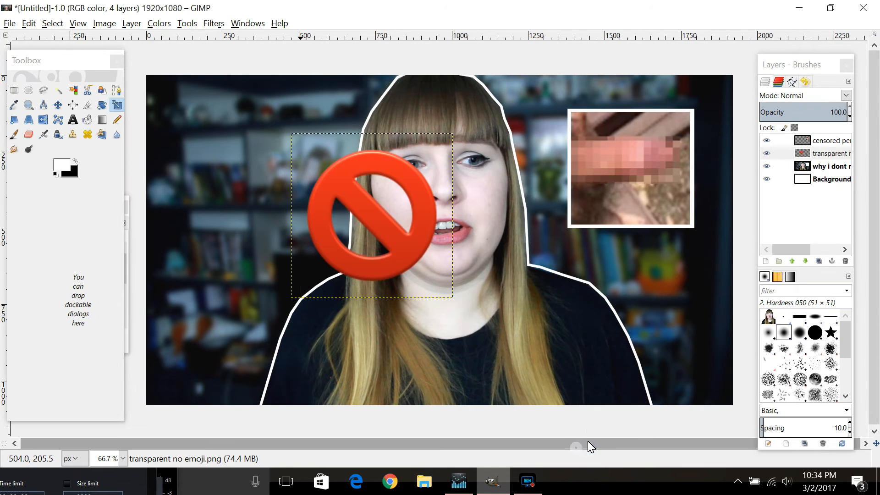
click(61, 106)
drag(394, 231, 595, 323)
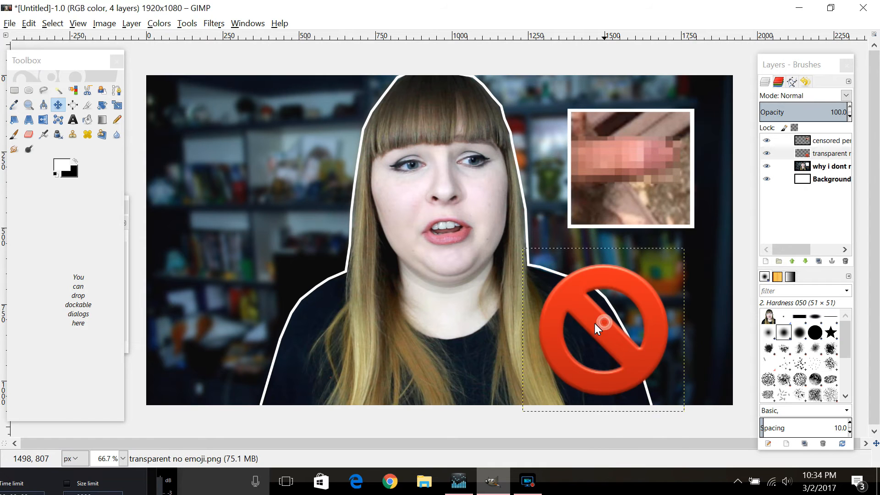
- Bring the prohibition emoji layer to the top of the layer stack
right_click(595, 323)
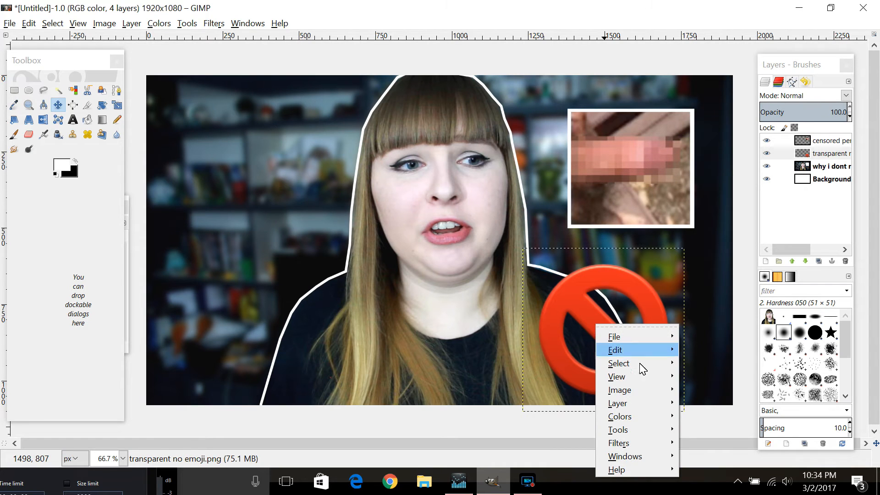
mouse_move(640, 406)
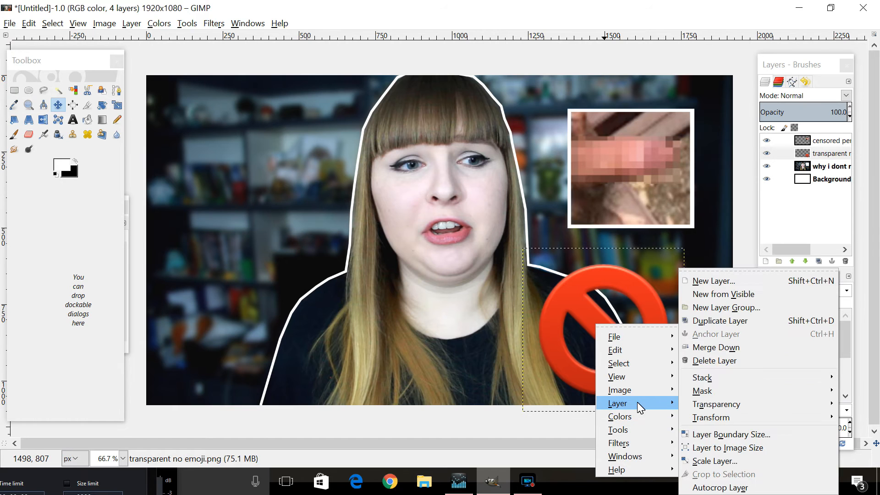
mouse_move(706, 377)
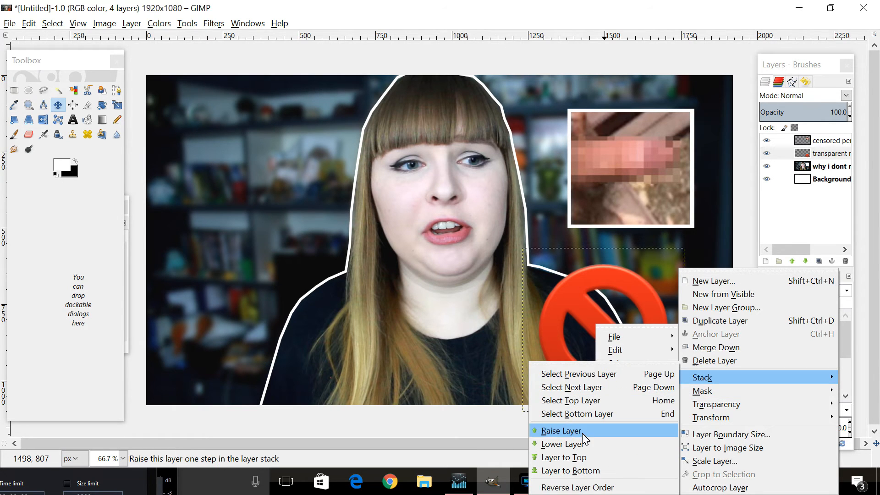
click(577, 457)
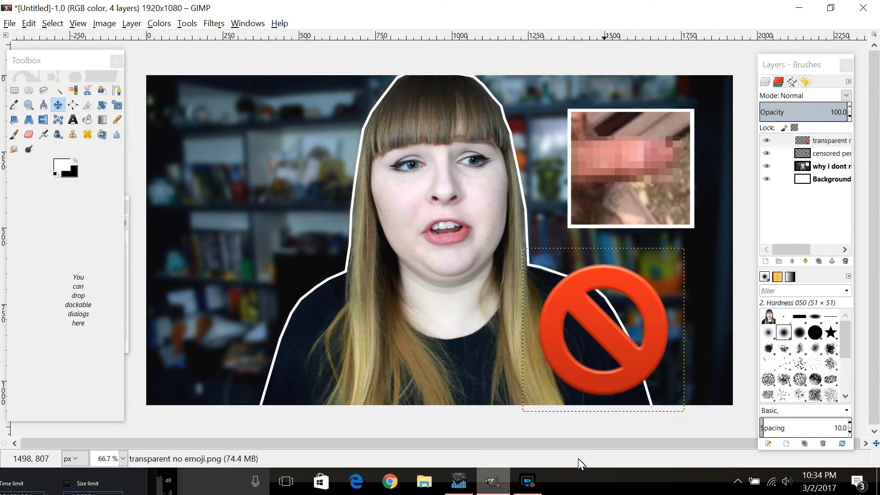
- Enlarge the prohibition emoji further and move it clear of the pixelated image, over the woman's shoulder
drag(600, 330, 602, 274)
click(117, 105)
drag(535, 218, 481, 172)
click(582, 451)
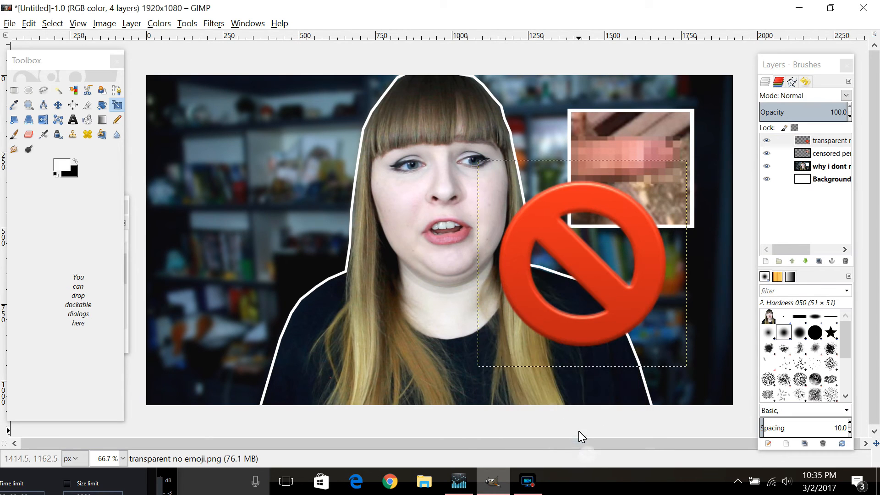
click(58, 105)
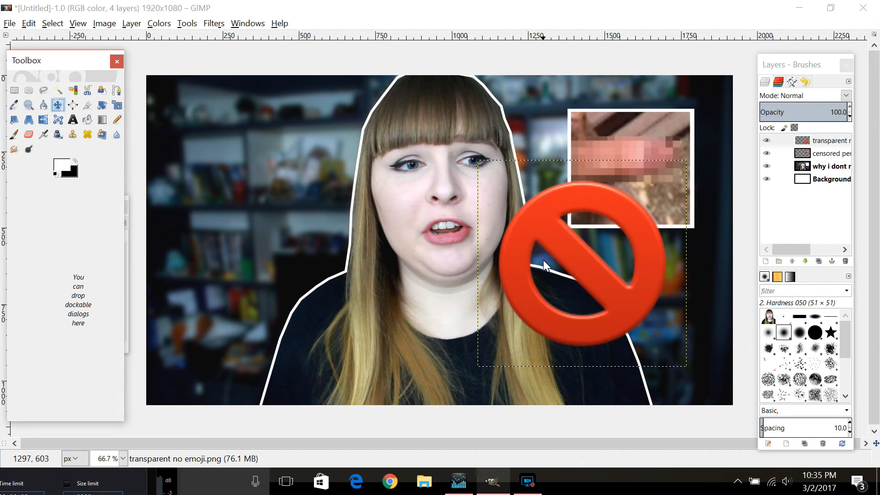
drag(573, 260, 598, 307)
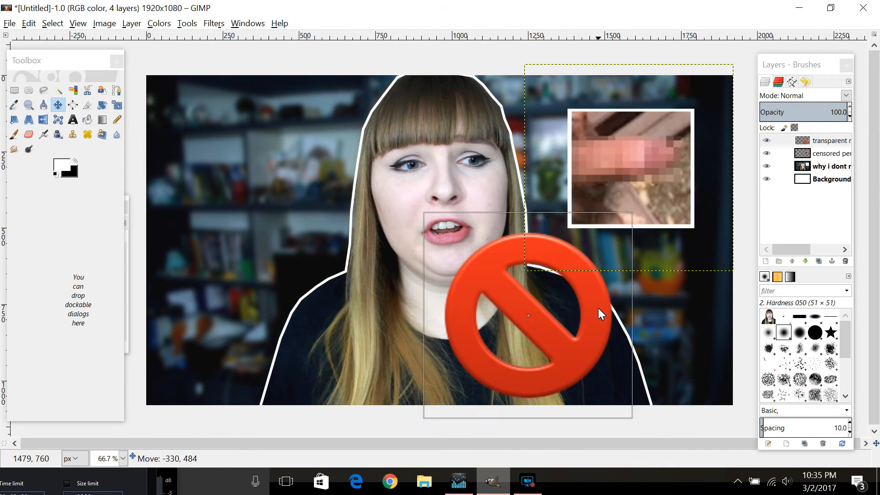
- Enlarge the pixelated image layer a little and shift it up and to the left
click(824, 153)
click(117, 105)
drag(577, 117, 565, 105)
click(581, 450)
click(58, 105)
drag(643, 147, 617, 133)
click(116, 105)
click(589, 450)
- Place the large prohibition emoji over the pixelated image and position the crossed-arms girl emoji below it
click(58, 104)
drag(553, 337, 658, 186)
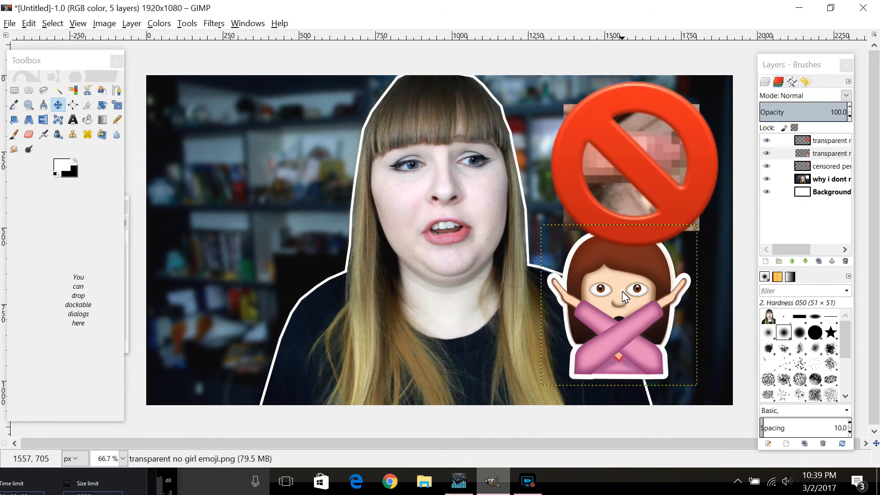
mouse_move(607, 301)
mouse_down()
mouse_move(568, 316)
mouse_move(595, 316)
mouse_move(593, 309)
mouse_up()
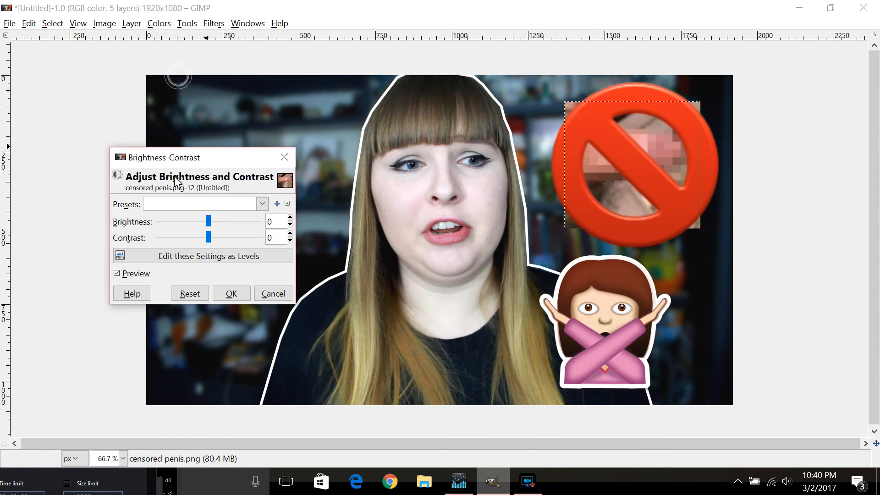
- Slightly raise the brightness and contrast of the pixelated image layer, and select the photo layer
drag(209, 221, 212, 221)
drag(209, 238, 215, 240)
click(231, 293)
click(159, 23)
click(183, 51)
click(28, 23)
click(824, 178)
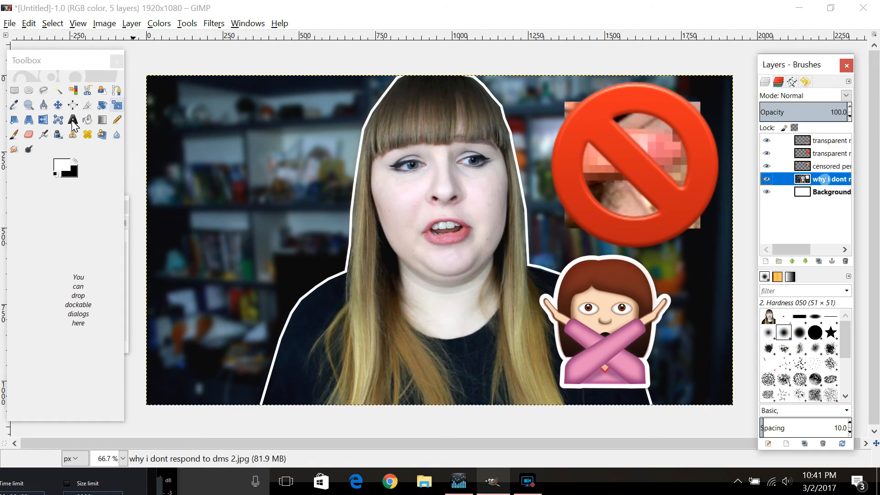
- Nudge the pixelated image down and left, and place the smaller prohibition emoji over its lower-right corner
drag(635, 170, 591, 251)
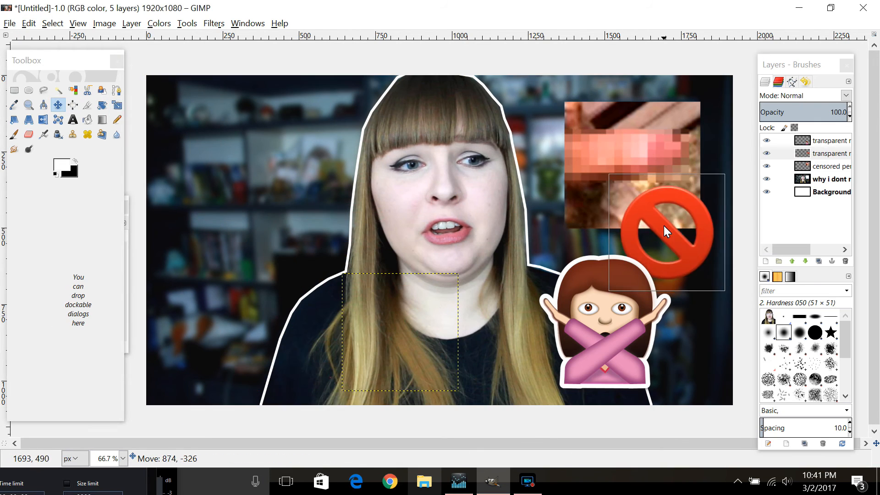
drag(664, 225, 690, 307)
drag(634, 163, 632, 167)
drag(673, 293, 651, 146)
drag(650, 136, 659, 204)
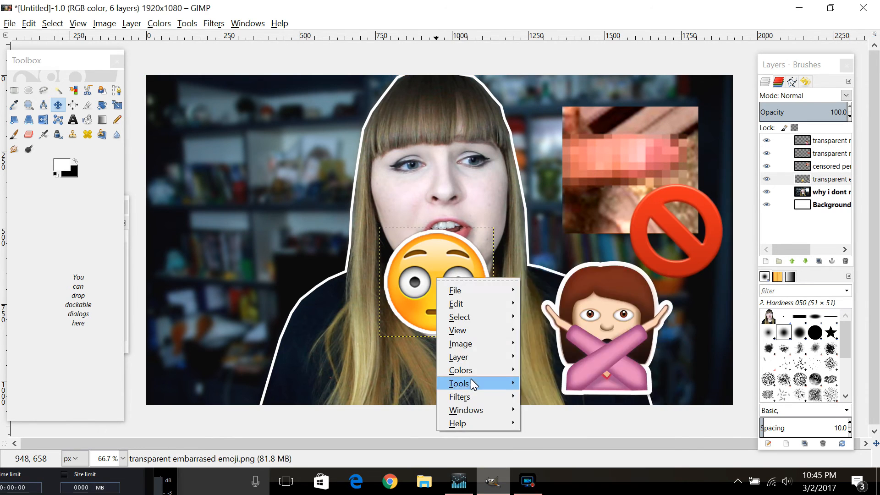
- Move the embarrassed emoji over the bookshelf left of the woman's head and scale the pixelated image to 472 × 447 px
drag(471, 378, 243, 157)
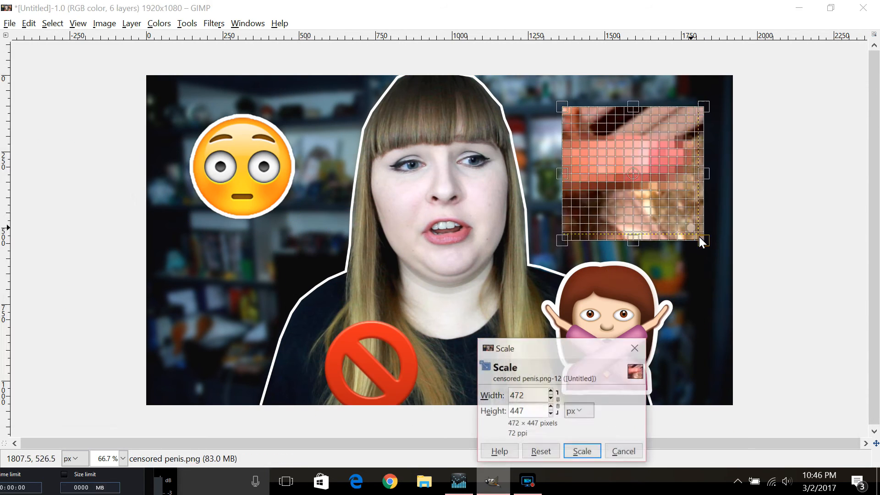
key(Return)
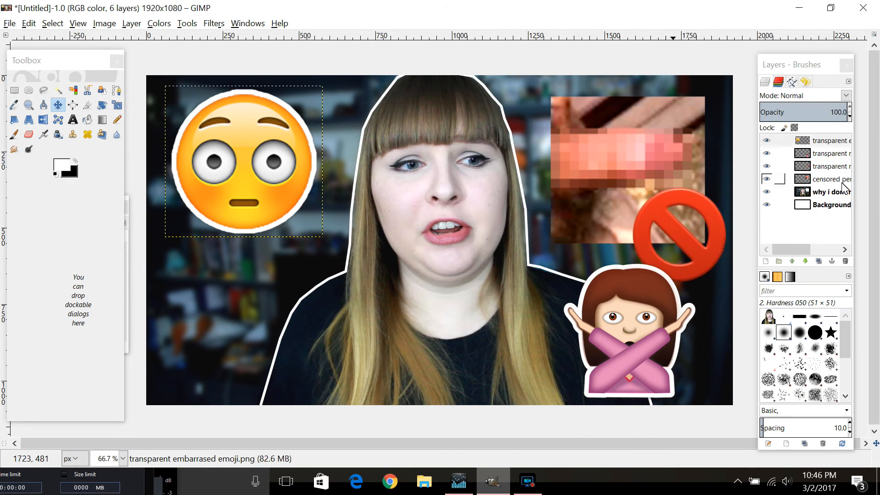
- Delete the prohibition emoji layer
drag(679, 234, 591, 209)
click(823, 167)
click(844, 261)
- Paint a white frame around the enlarged pixelated image on the photo layer within a rectangular selection, and clear the selection
click(15, 90)
click(824, 179)
drag(554, 101, 679, 236)
key(ctrl+shift+a)
click(13, 133)
drag(573, 119, 669, 239)
click(52, 23)
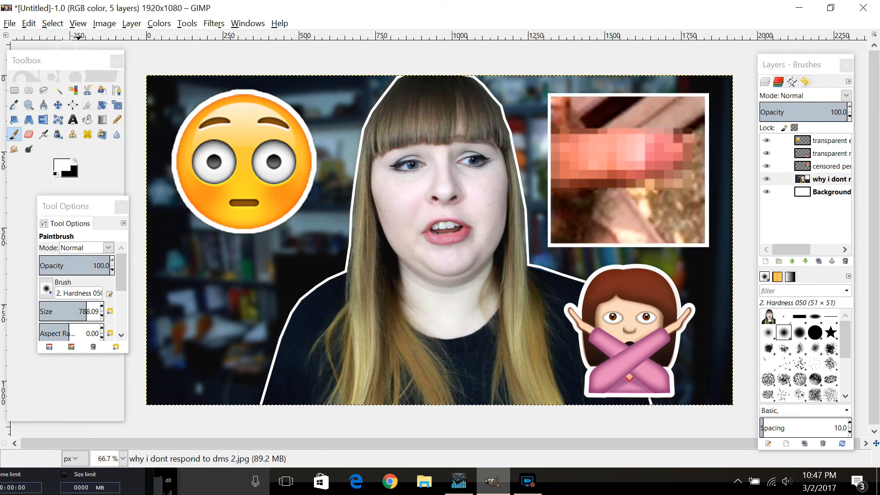
click(65, 51)
click(72, 104)
click(58, 105)
drag(171, 135, 166, 132)
click(28, 22)
click(51, 40)
- Shrink the embarrassed emoji slightly and centre it in the space between the thumbnail's left edge and the woman's hair
click(117, 105)
drag(317, 233, 305, 221)
click(581, 450)
click(58, 104)
drag(254, 160, 279, 200)
click(831, 179)
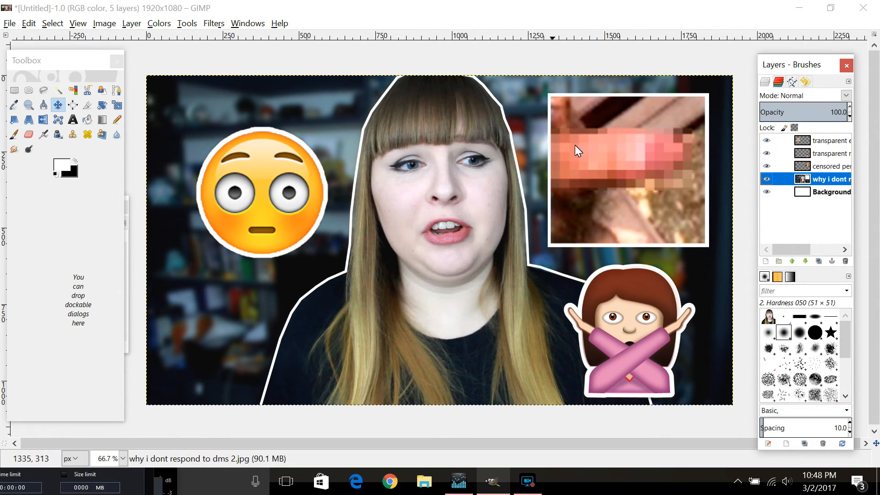
drag(258, 201, 257, 167)
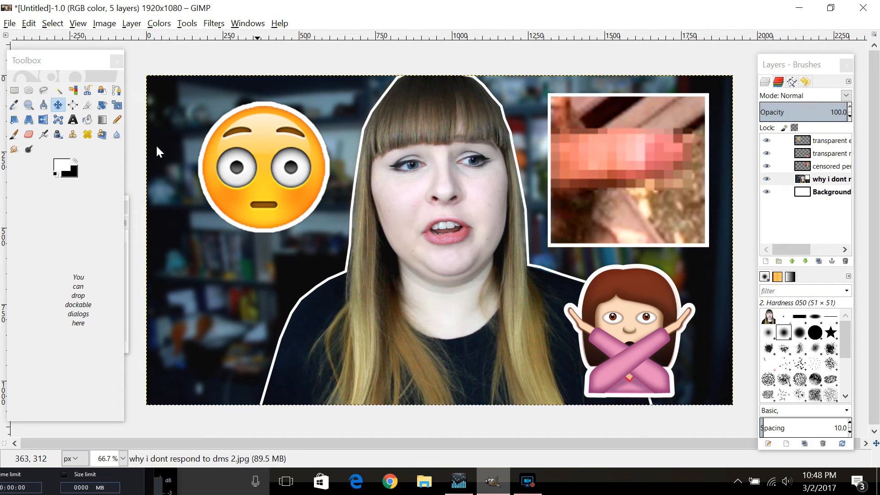
- Add a thin white border around the whole thumbnail by filling an inverted, inset rectangular selection on the photo layer with the foreground color
click(15, 94)
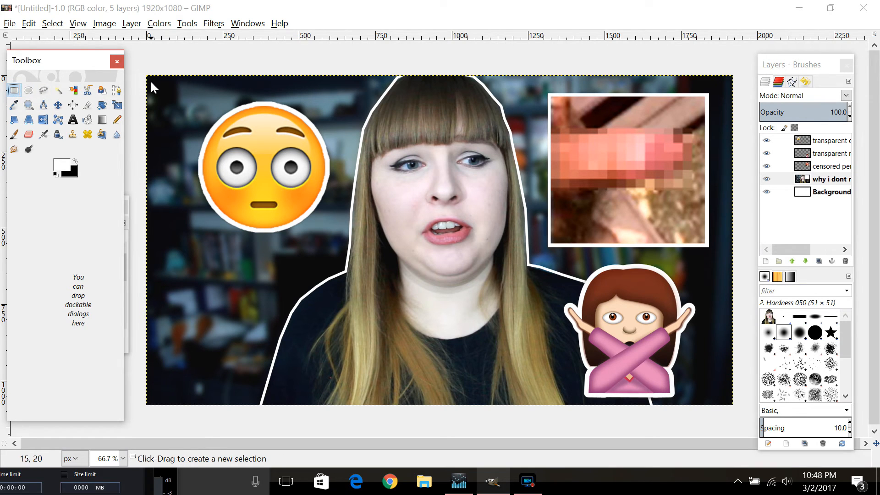
drag(151, 80, 729, 404)
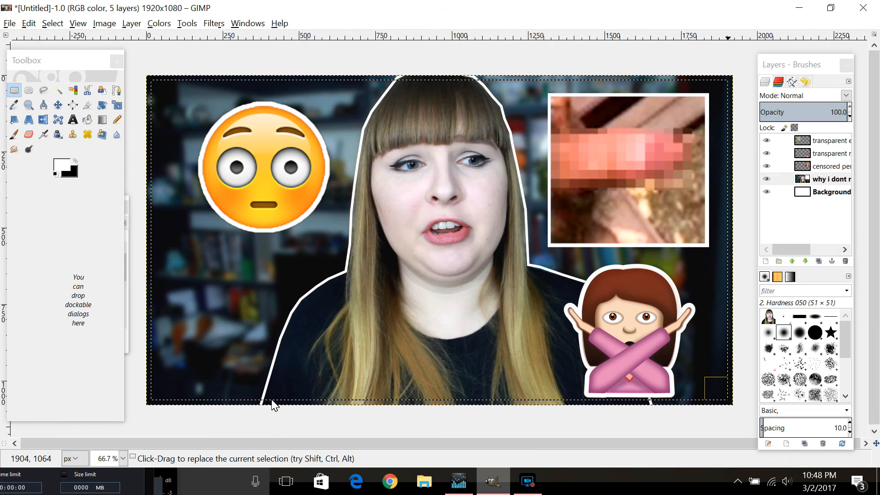
click(52, 23)
click(68, 69)
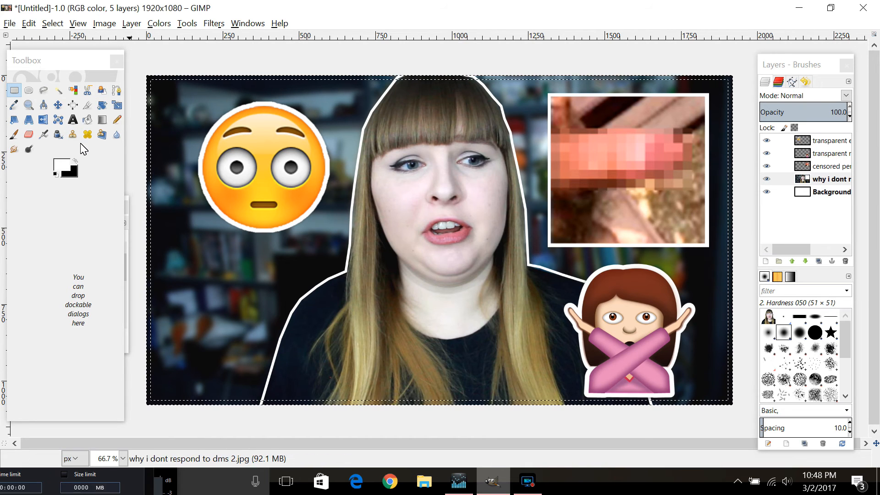
right_click(166, 81)
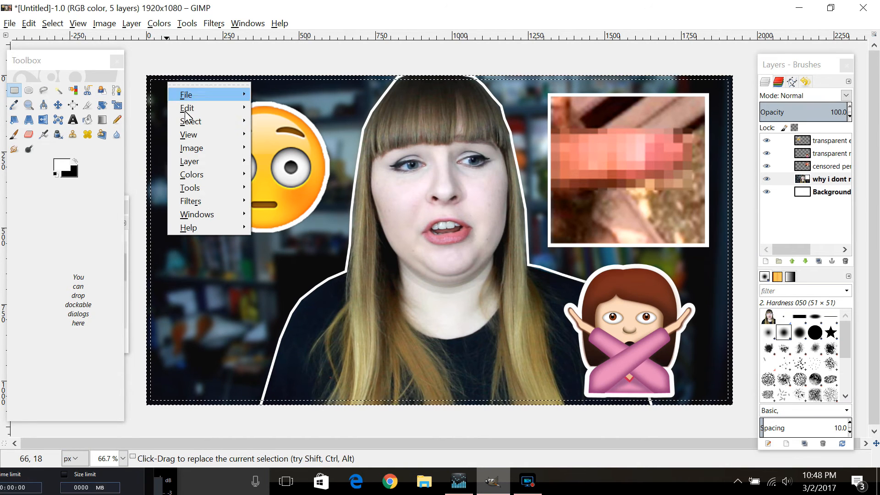
mouse_move(238, 109)
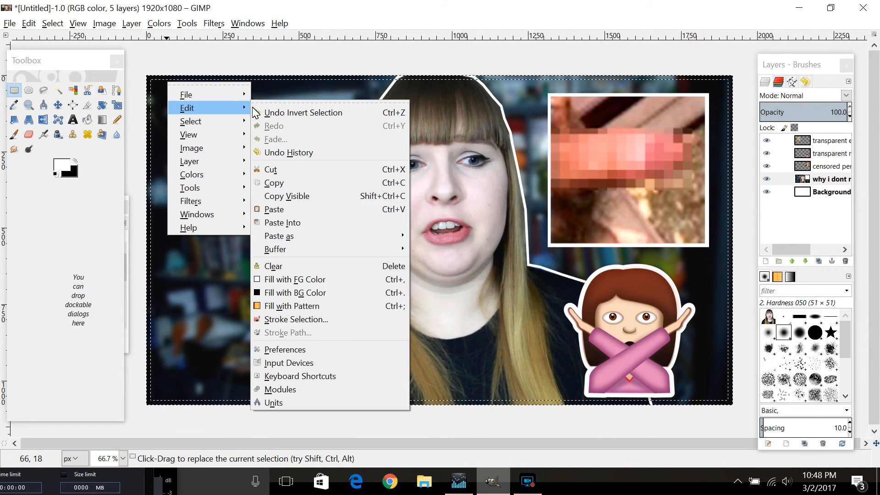
click(297, 280)
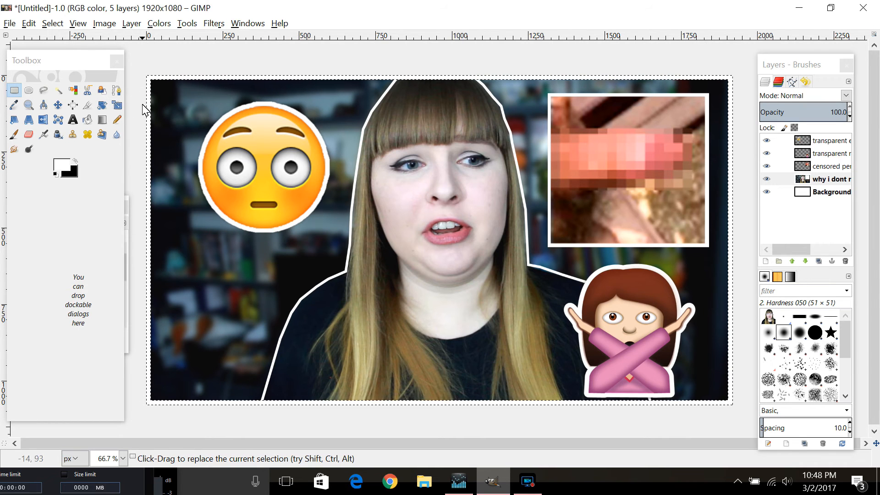
click(14, 90)
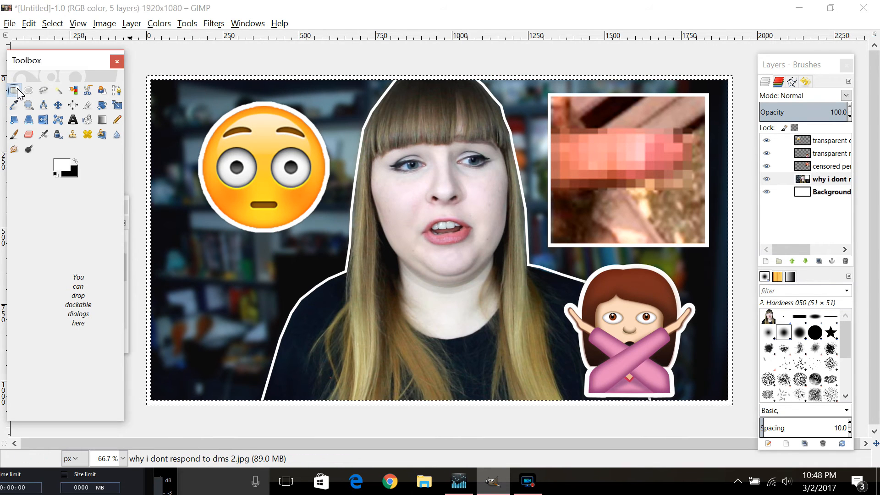
- Thicken the thumbnail's white border by filling an inverted, slightly more inset rectangular selection on the photo layer with white, and clear the selection
click(48, 24)
click(59, 51)
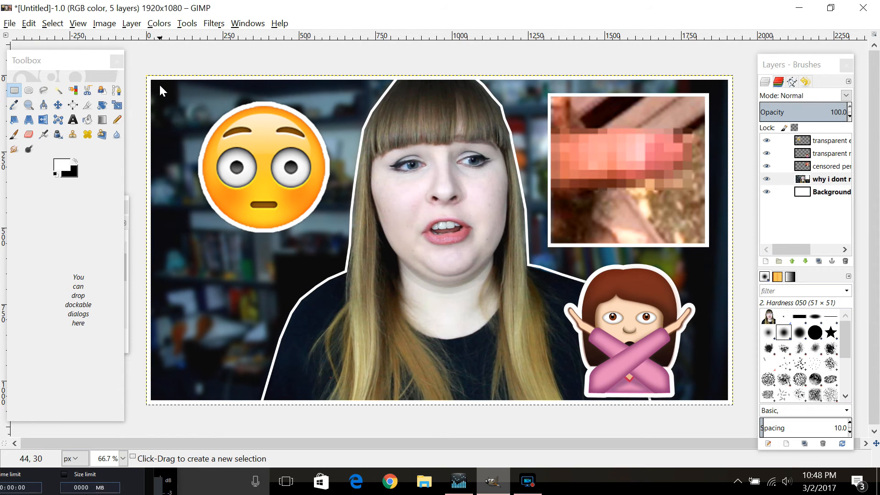
drag(153, 82, 728, 404)
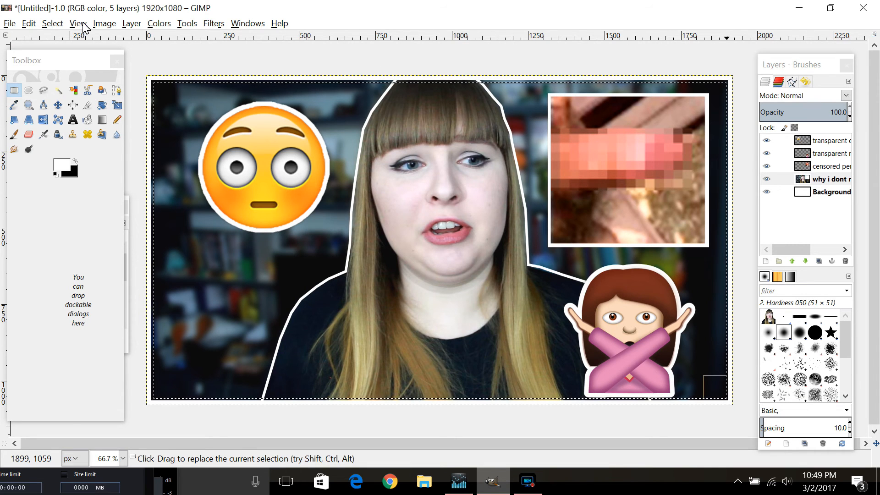
click(52, 23)
click(60, 53)
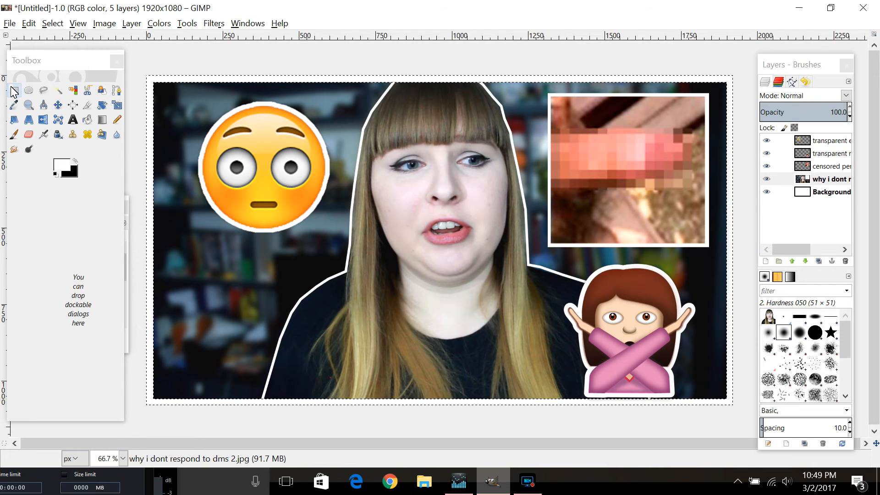
click(53, 23)
click(65, 54)
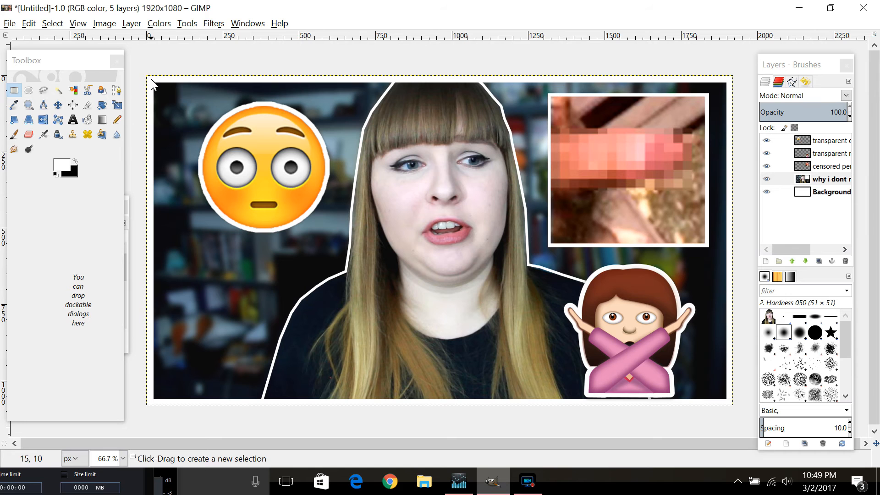
- Fill a thin black border around the thumbnail's outer edge using an inverted rectangular selection, and reposition the two emojis slightly, away from the border
drag(151, 79, 730, 405)
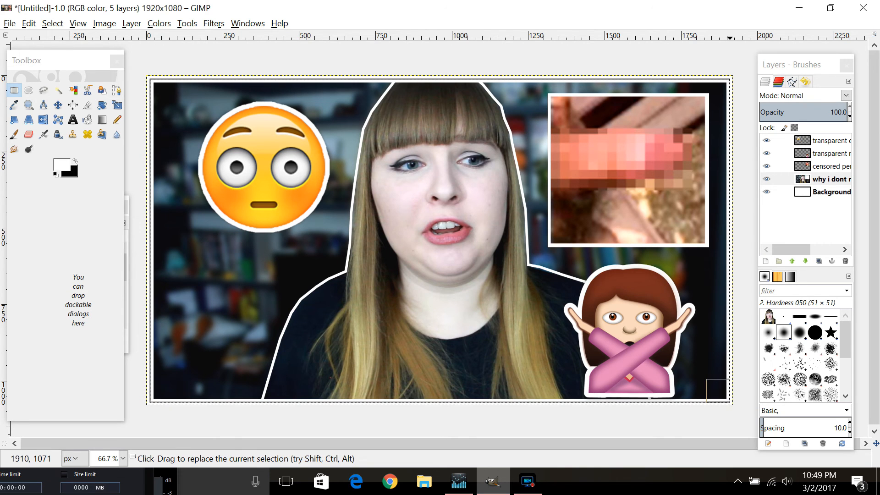
click(53, 23)
click(73, 65)
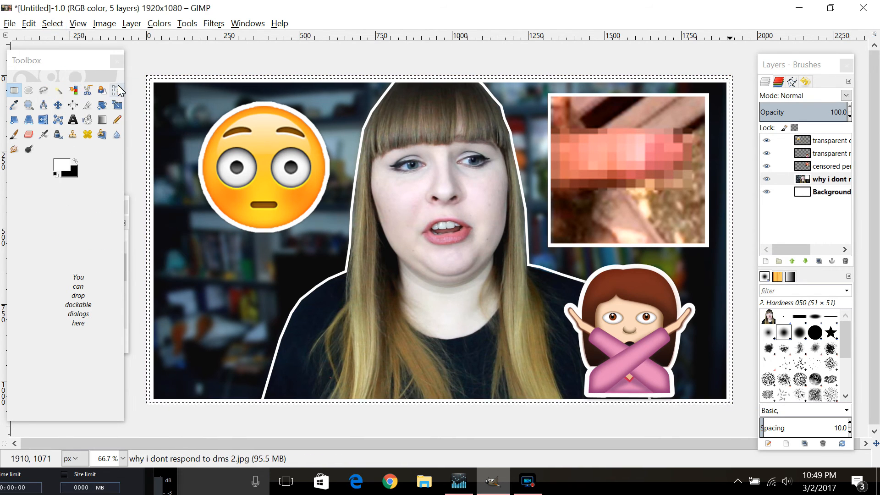
right_click(208, 105)
mouse_move(259, 136)
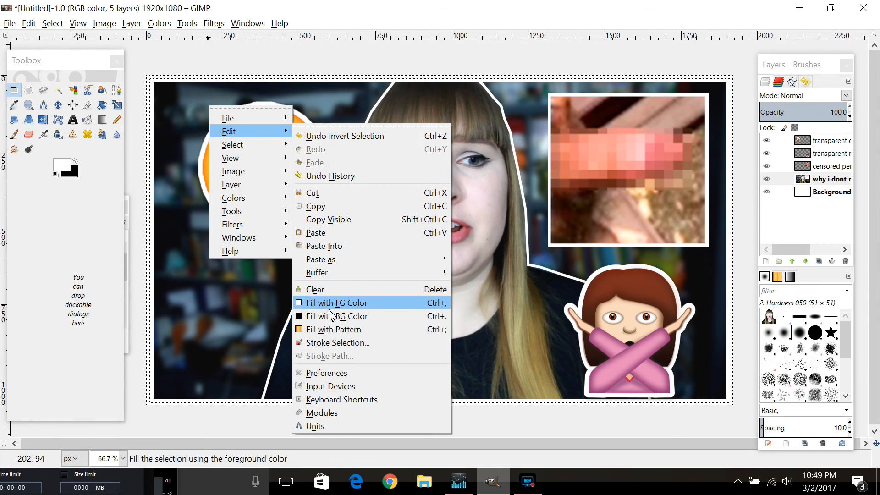
click(339, 301)
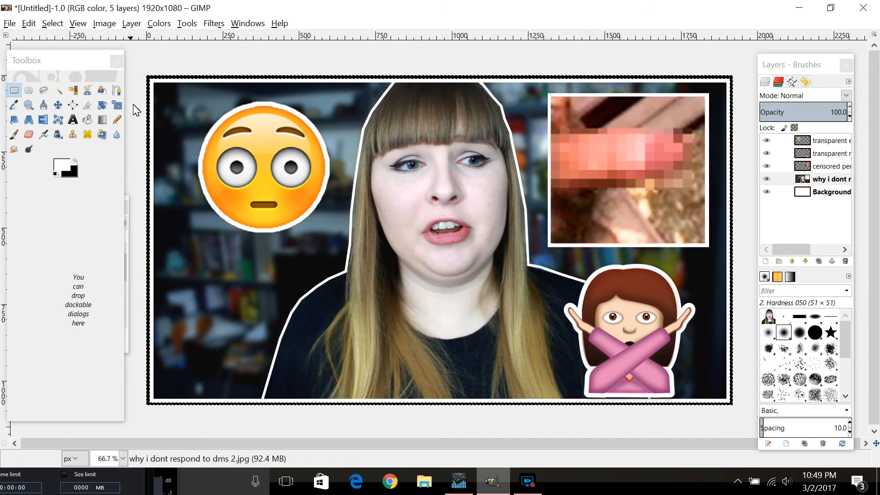
click(58, 104)
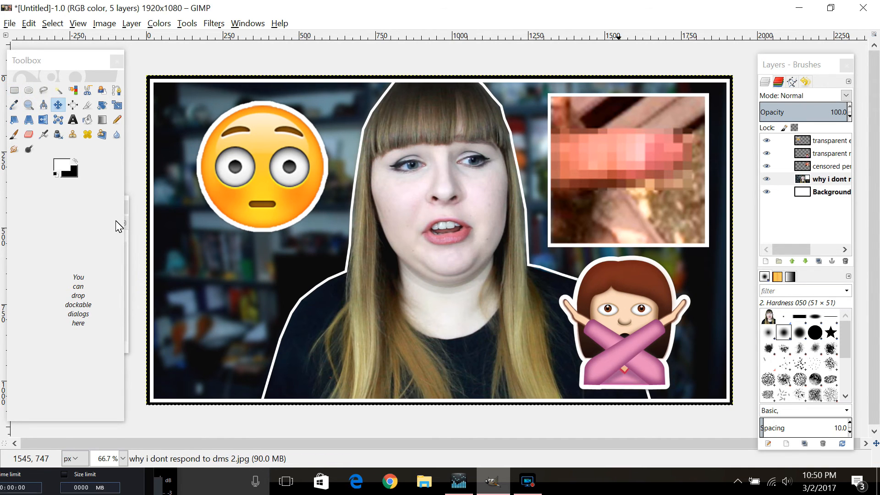
- Add the text "gross!" in a text box about 1113 × 376 px across the lower part of the thumbnail
click(72, 121)
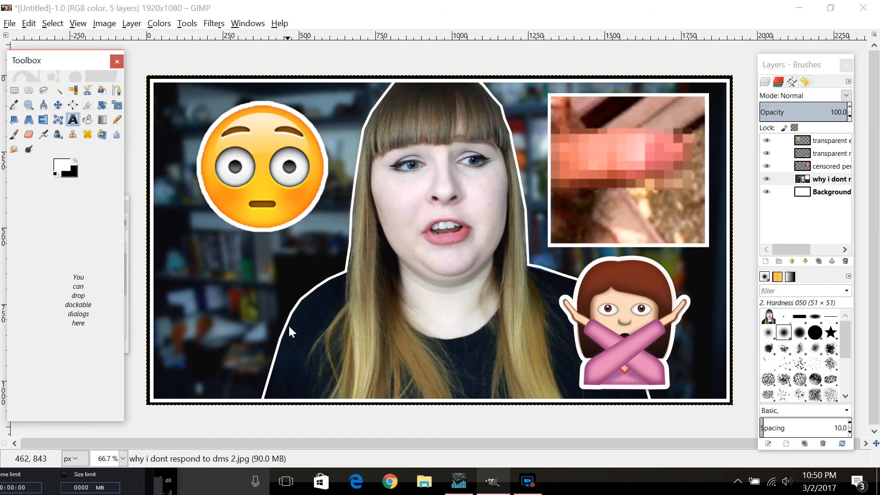
drag(176, 266, 519, 383)
click(381, 336)
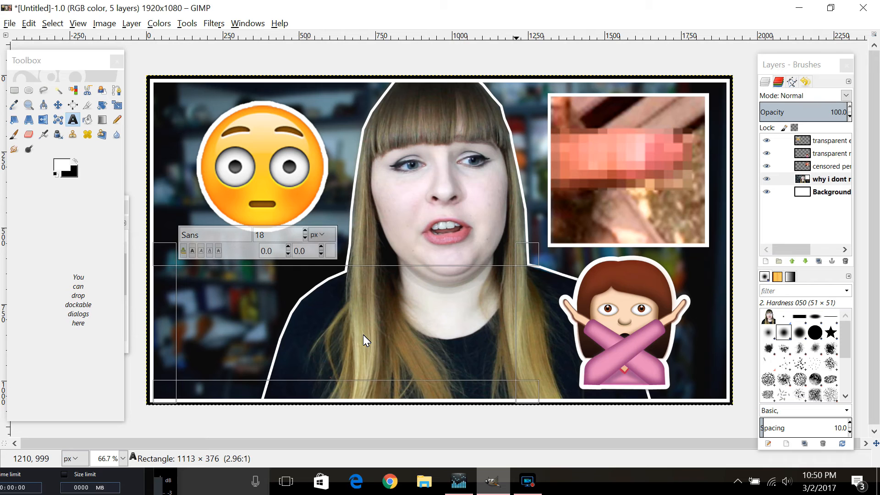
text(gross)
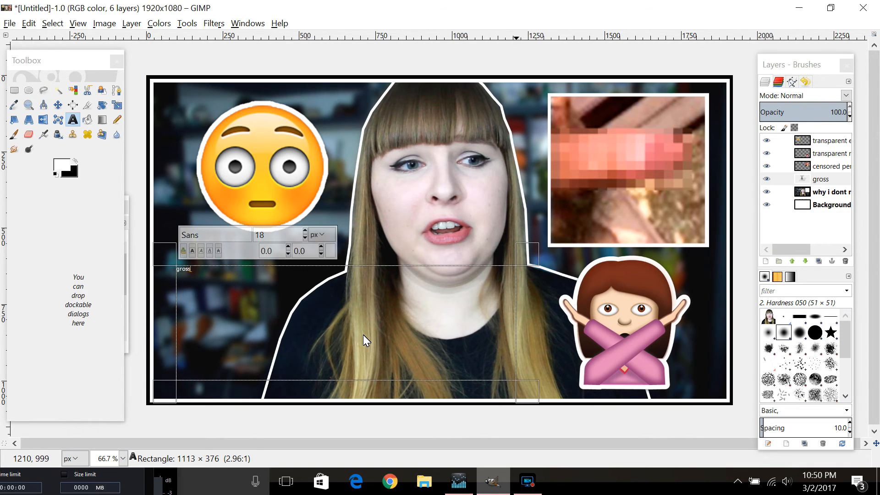
text(!)
- Set the font size of the whole "gross!" text to 260 px
double_click(230, 277)
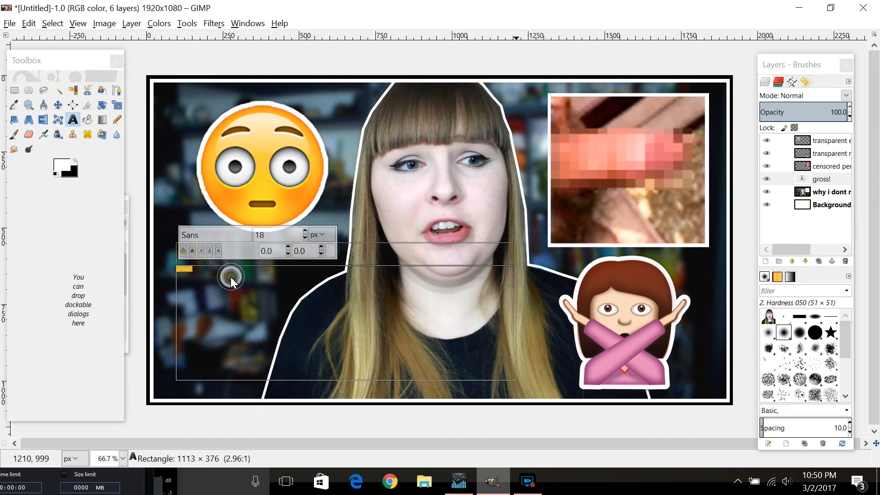
double_click(73, 119)
click(86, 271)
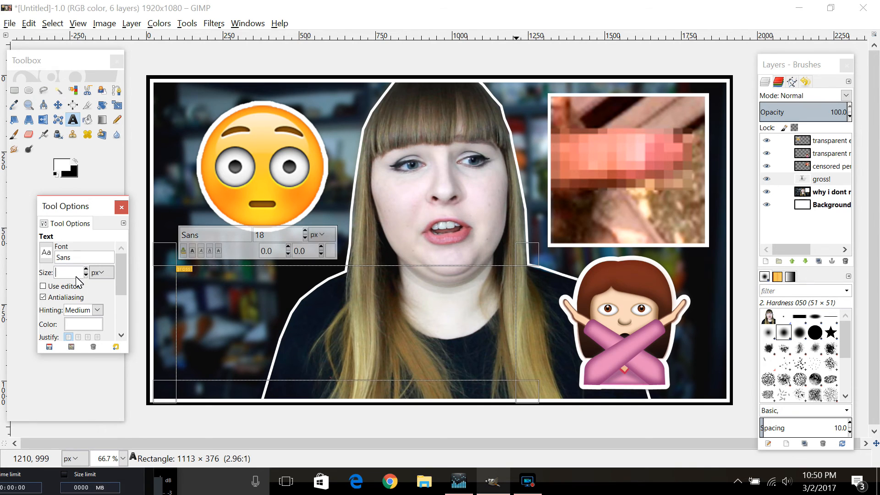
text(200)
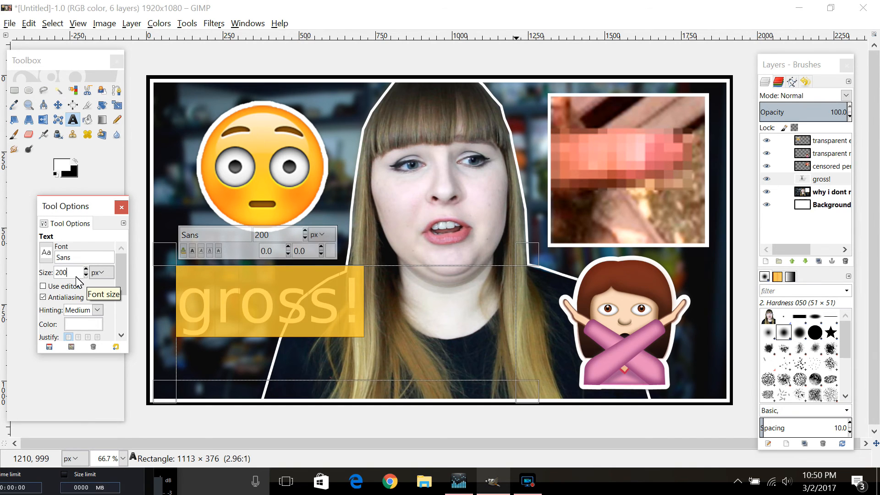
key(BackSpace)
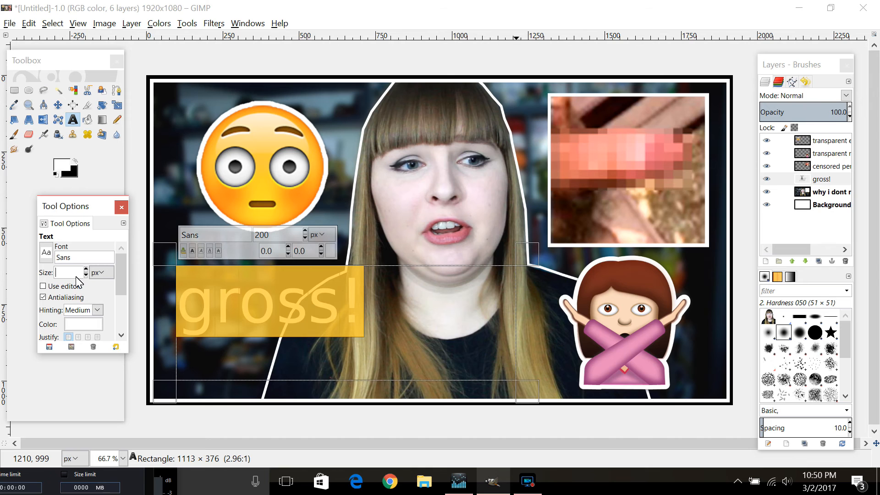
key(BackSpace)
key(BackSpace)
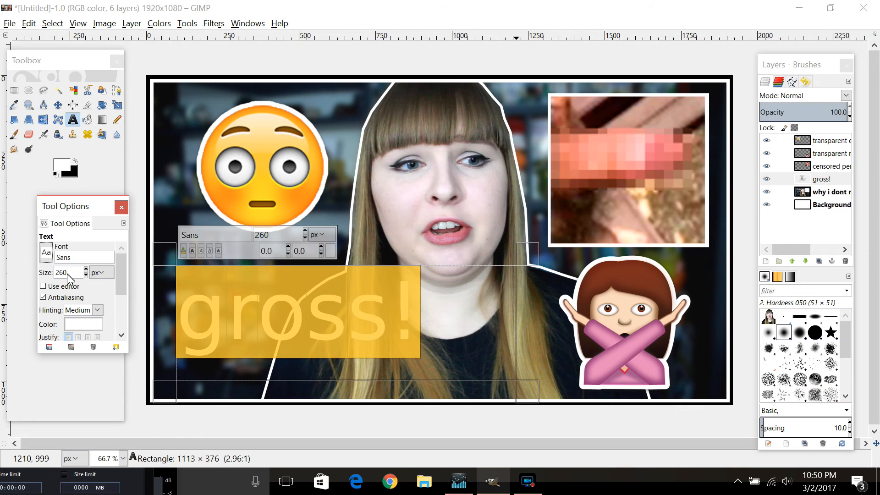
- Try the AR BERKLEY, AR BLANCA and AR BONNIE Medium fonts on the "gross!" text
click(50, 257)
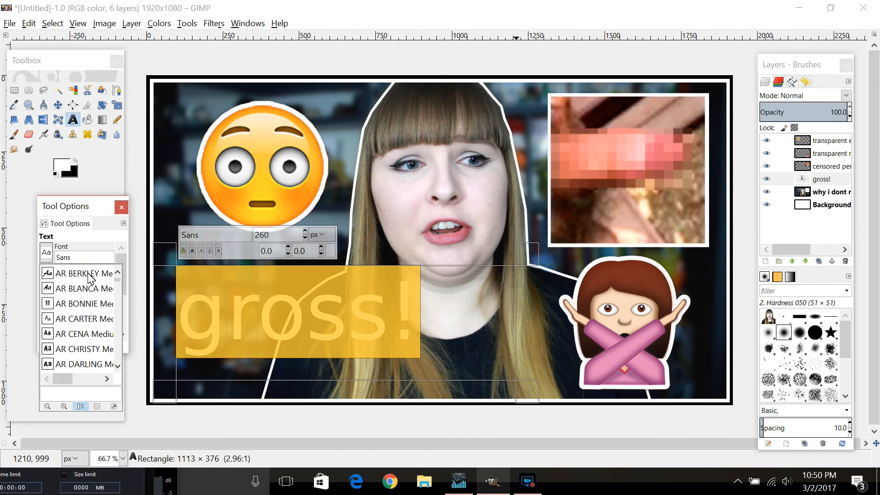
click(90, 274)
click(47, 254)
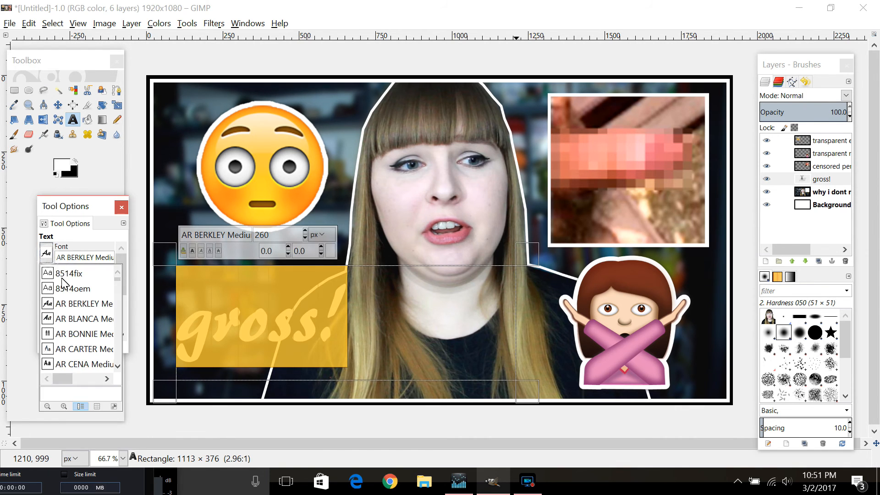
click(67, 319)
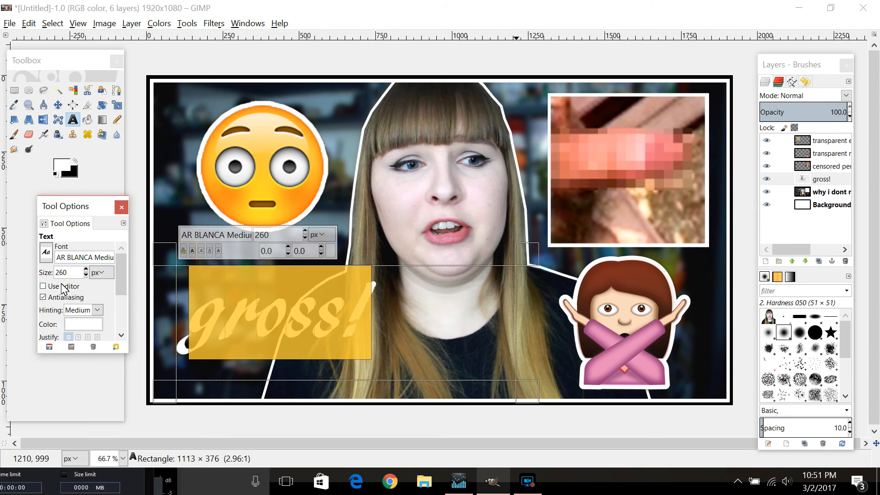
click(46, 252)
click(81, 337)
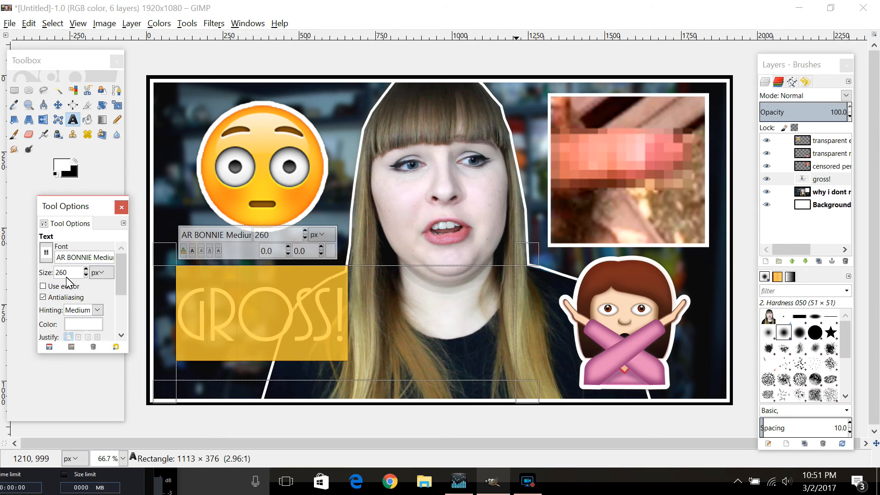
- Set the font of the "gross!" text to AR CHRISTY Medium and deselect the lettering
click(47, 253)
click(78, 372)
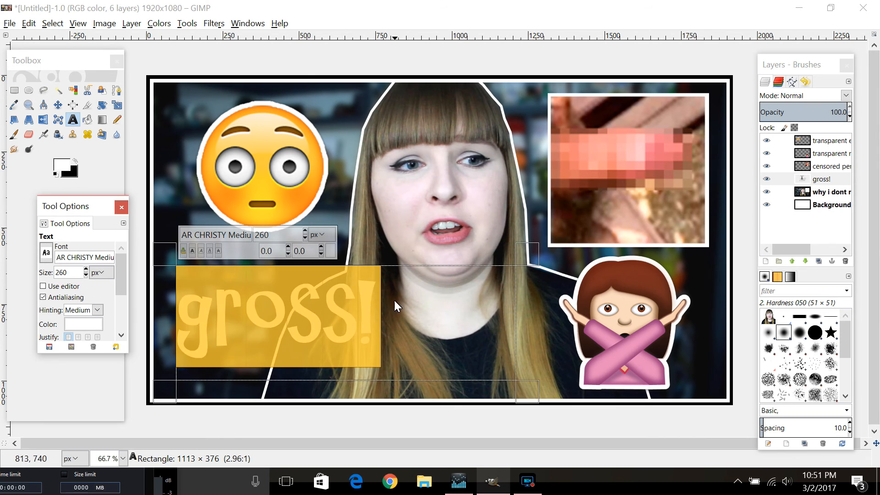
click(395, 300)
- Move the "gross!" text down and to the right, over the woman's shoulder
click(59, 110)
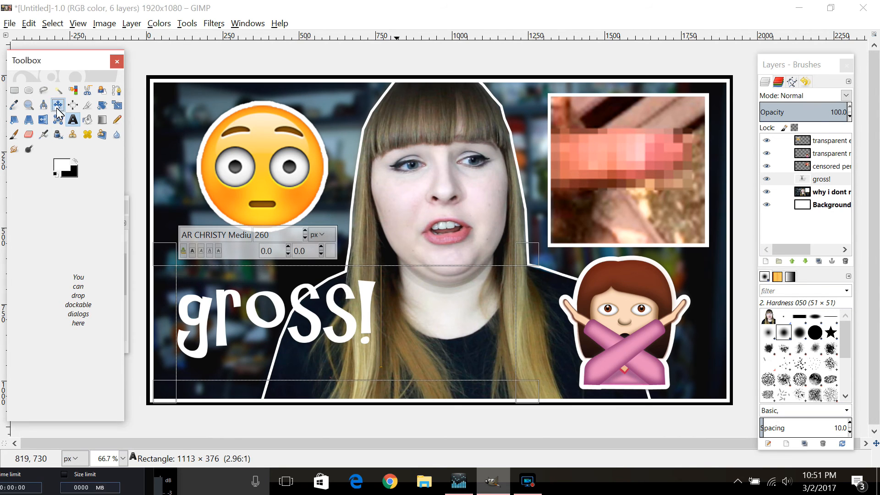
click(57, 108)
drag(281, 304, 327, 325)
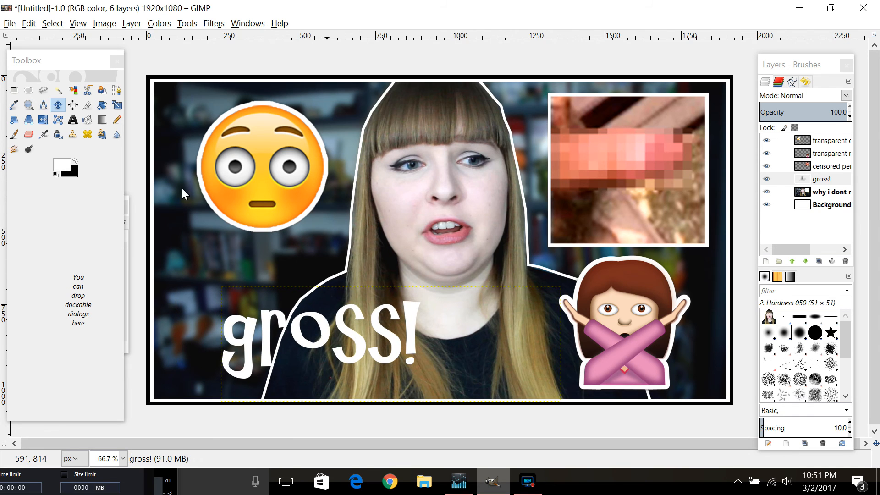
- Select the whole "gross!" text again and enlarge its font size slightly
click(72, 120)
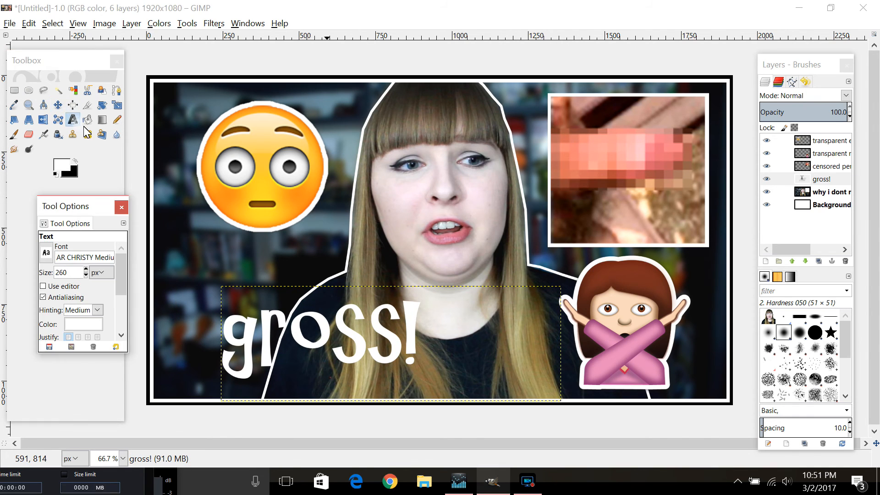
double_click(376, 331)
shift+click(428, 339)
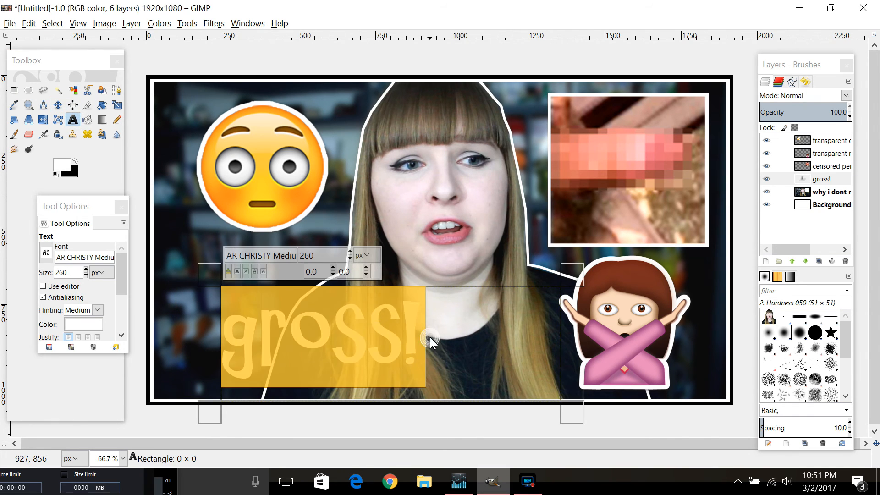
click(66, 271)
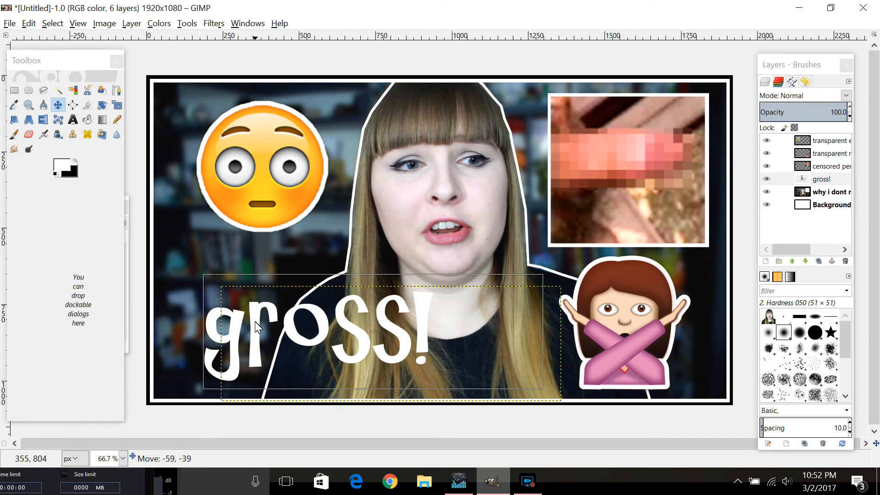
- Position the enlarged "gross!" text below the embarrassed emoji, across the woman's shoulder and hair
drag(255, 321, 251, 326)
drag(400, 350, 408, 331)
drag(342, 304, 351, 319)
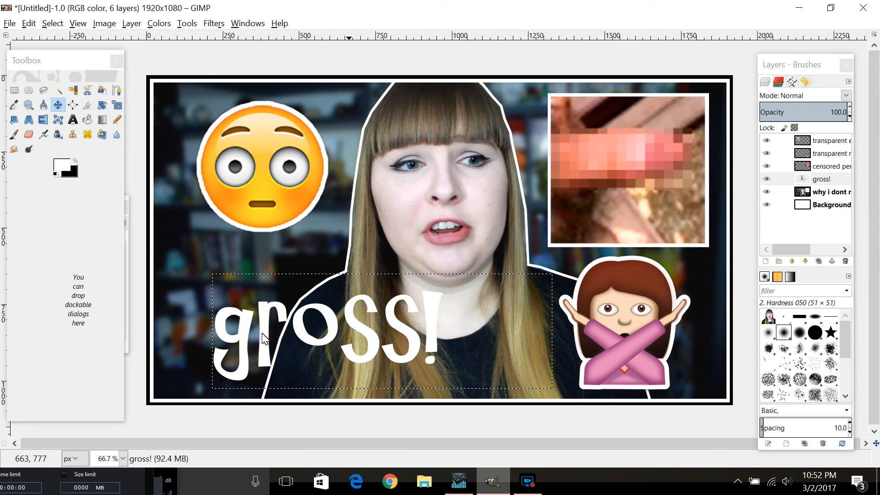
drag(267, 333, 256, 325)
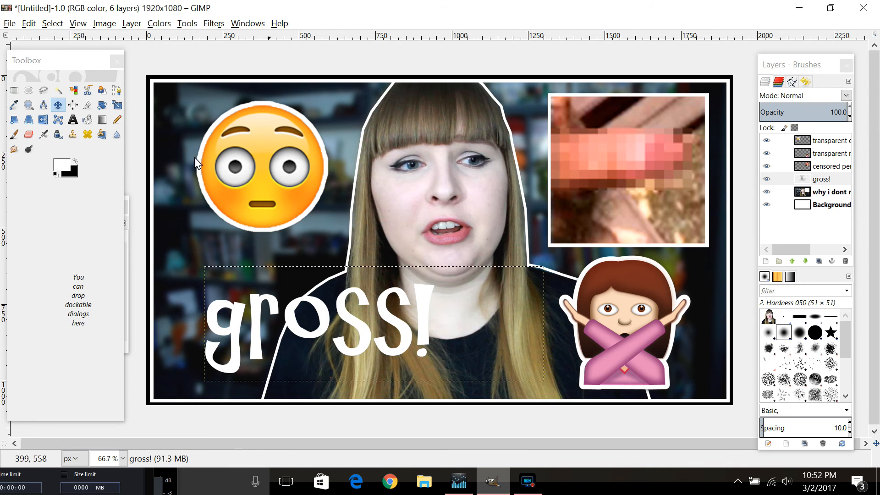
- Convert the "gross!" text to a path and create a selection from that path
click(132, 23)
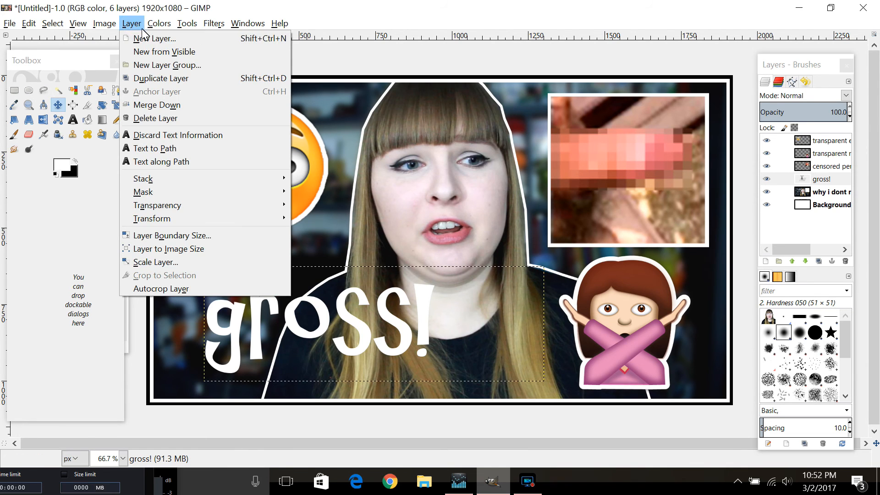
click(171, 149)
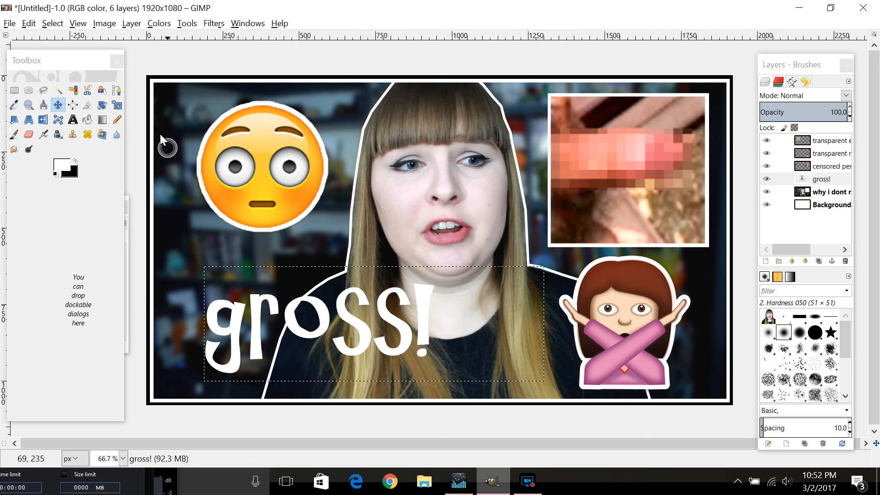
click(52, 24)
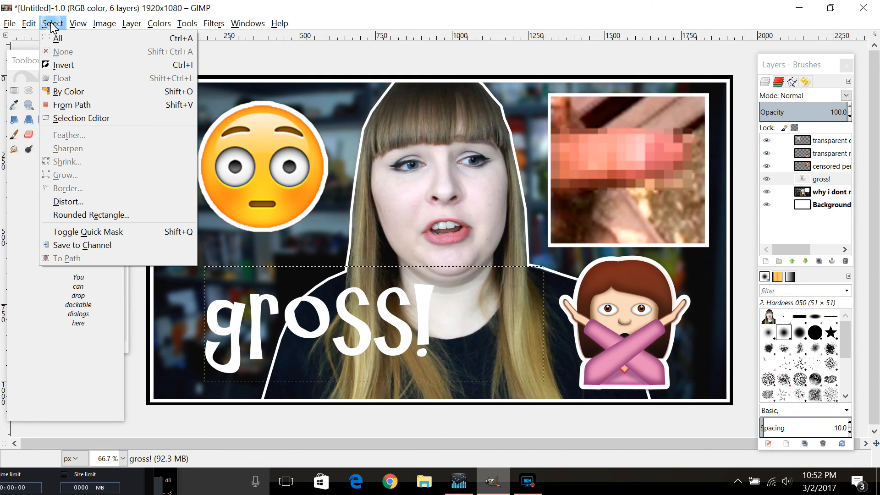
click(63, 104)
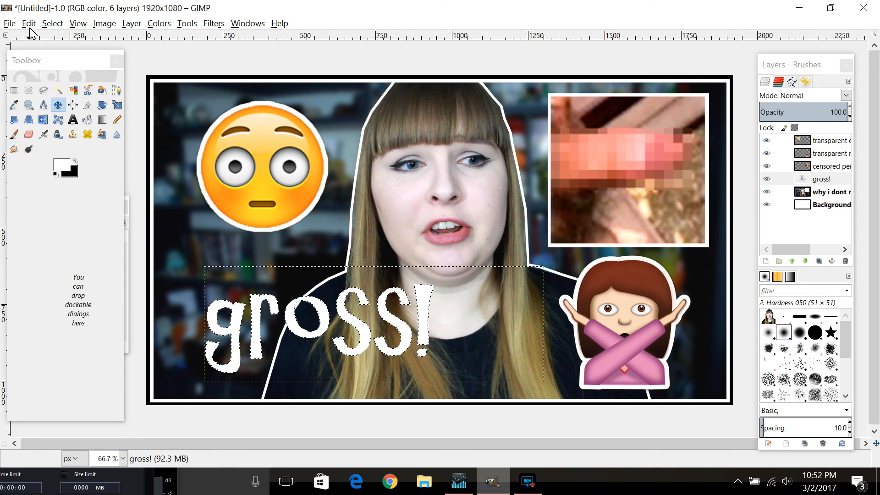
- Grow the selection around the "gross!" letters by 6 px
click(52, 24)
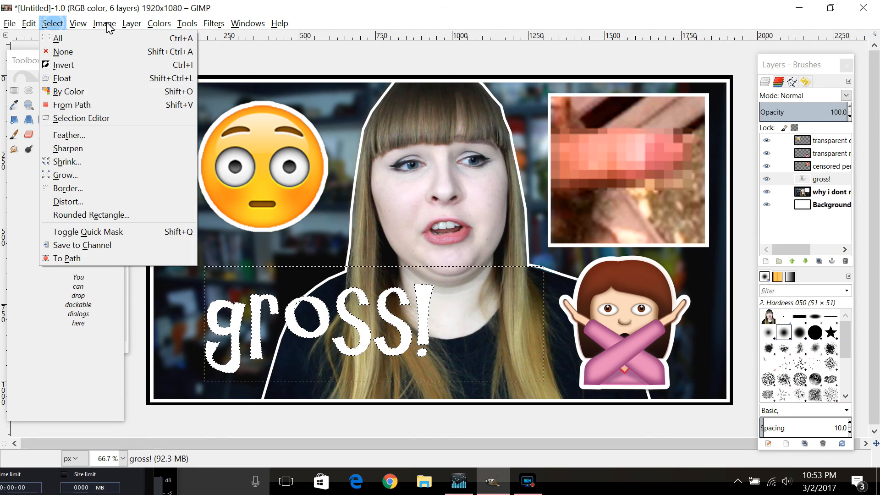
click(64, 175)
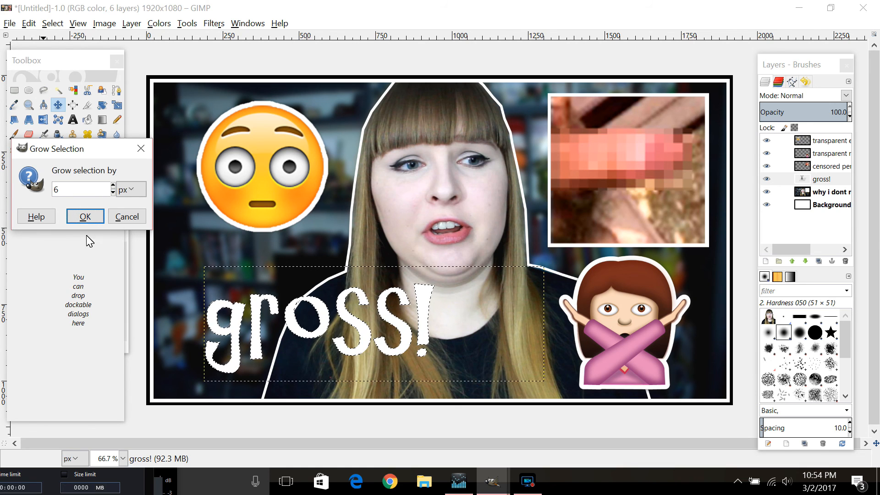
click(85, 217)
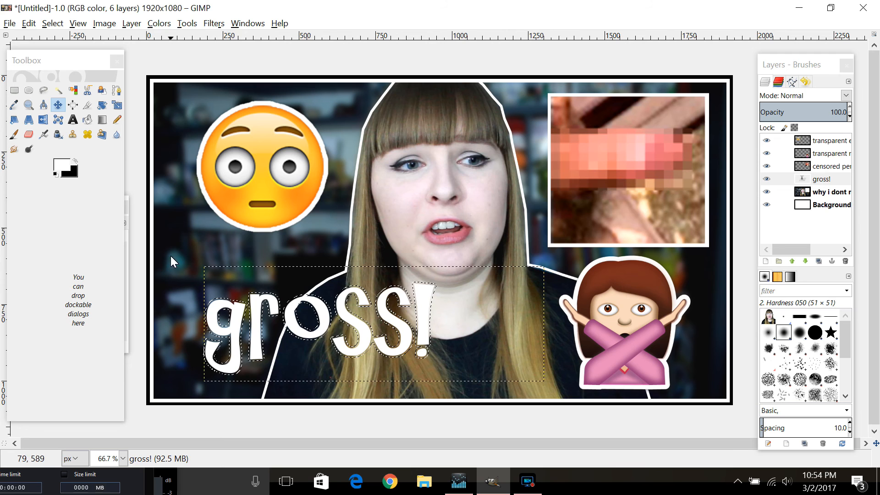
- Swap the foreground colour to black, bucket-fill the area around the "gross!" letters as an outline, and clear the selection
click(55, 174)
click(87, 120)
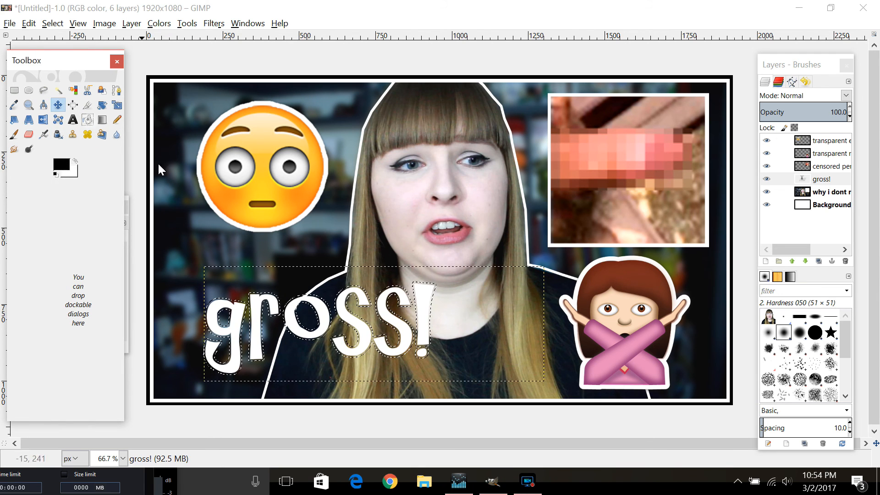
click(232, 306)
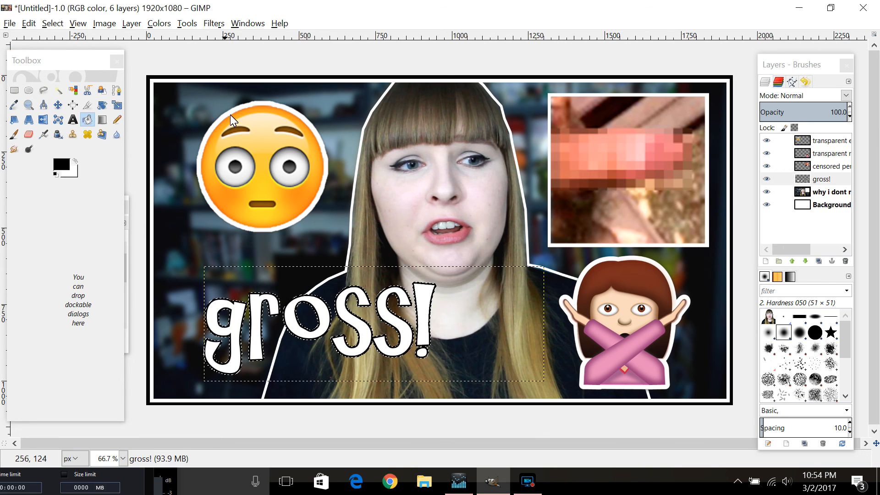
click(53, 22)
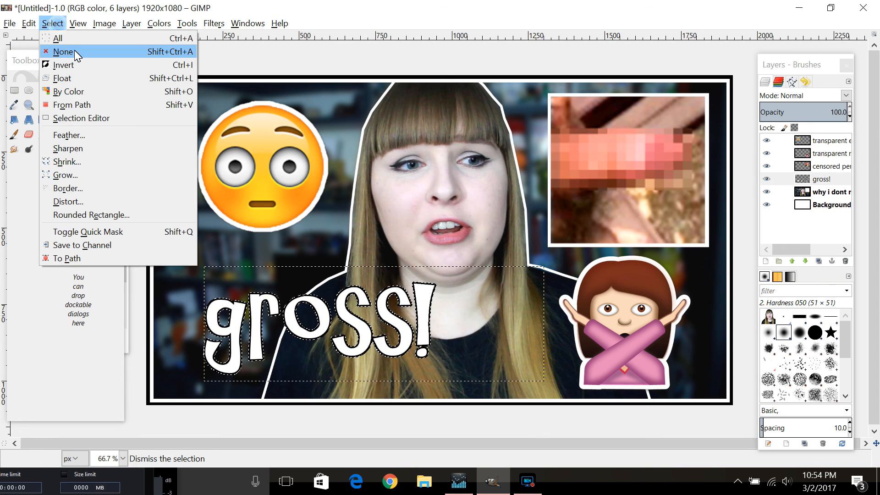
click(57, 53)
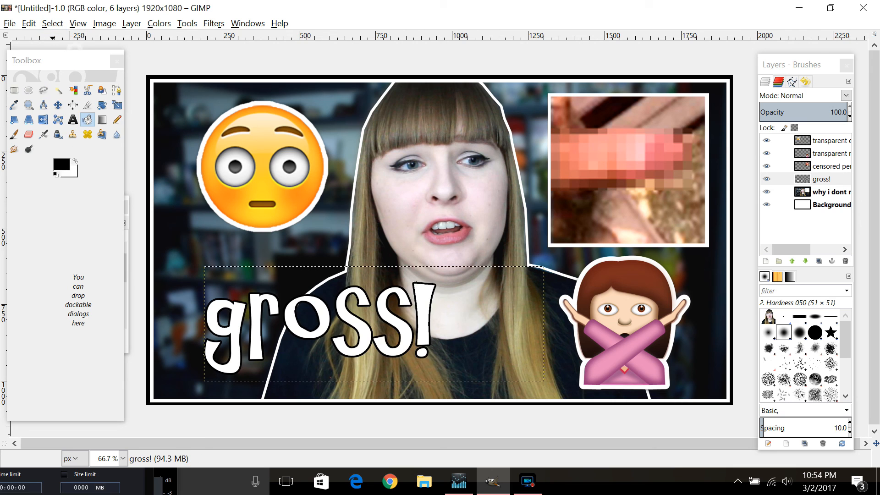
- Move the outlined "gross!" text slightly down and rotate it 9.74 degrees clockwise
click(58, 105)
mouse_move(257, 317)
mouse_down()
mouse_move(251, 330)
mouse_move(243, 295)
mouse_move(248, 324)
mouse_move(257, 322)
mouse_up()
click(102, 105)
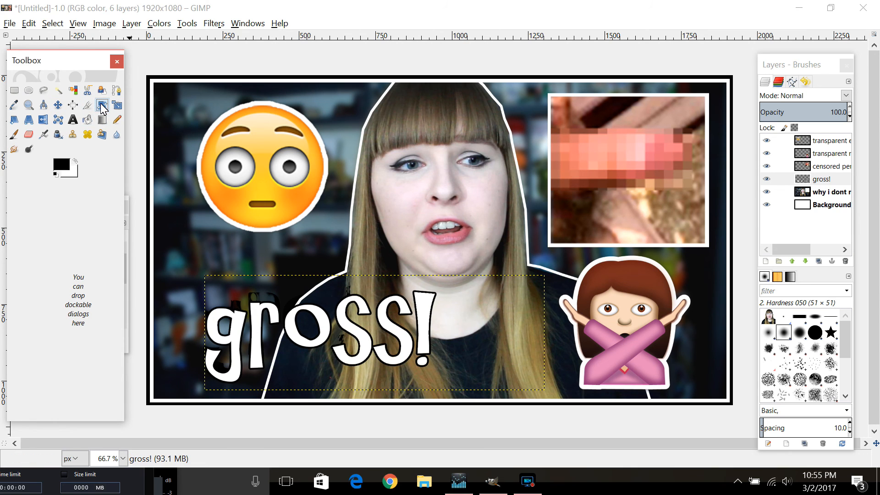
drag(213, 330, 217, 302)
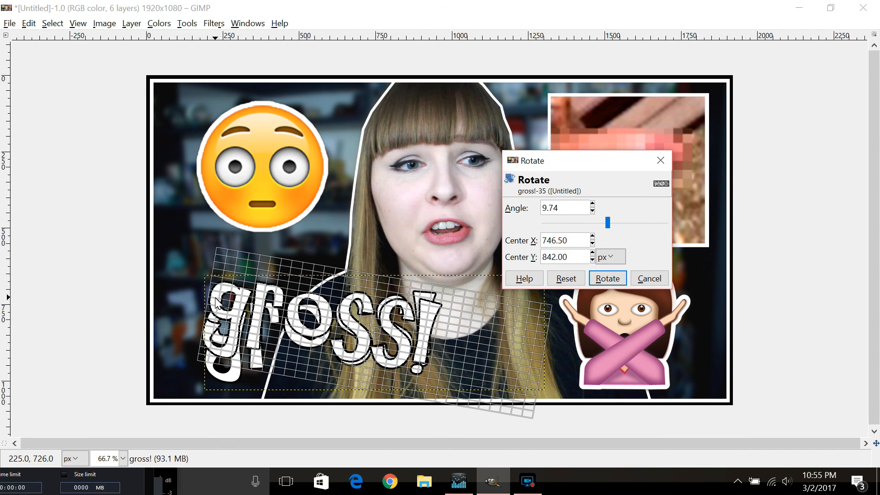
click(605, 279)
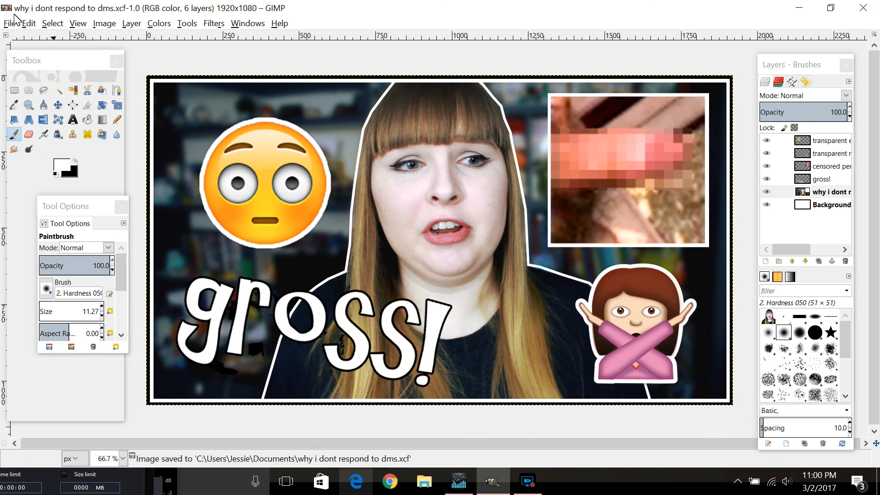
- Start an export of the finished thumbnail and choose the thumbnails folder within Pictures as its destination
click(8, 24)
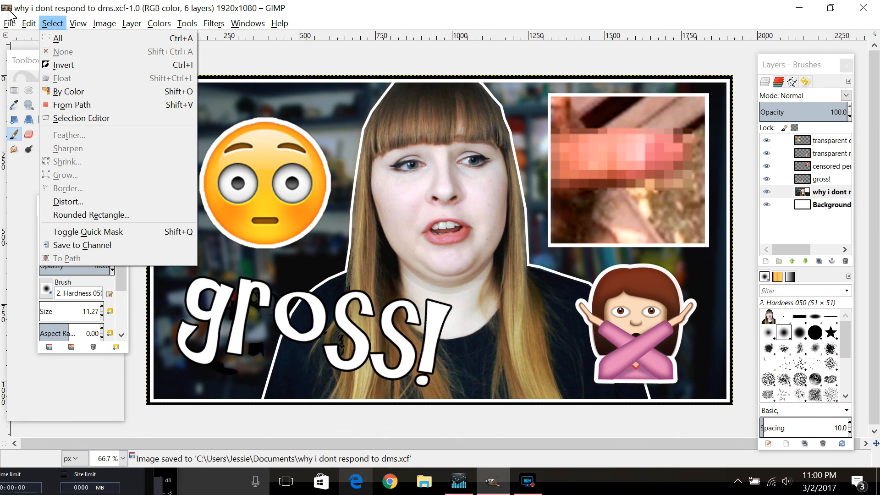
mouse_move(9, 24)
click(46, 193)
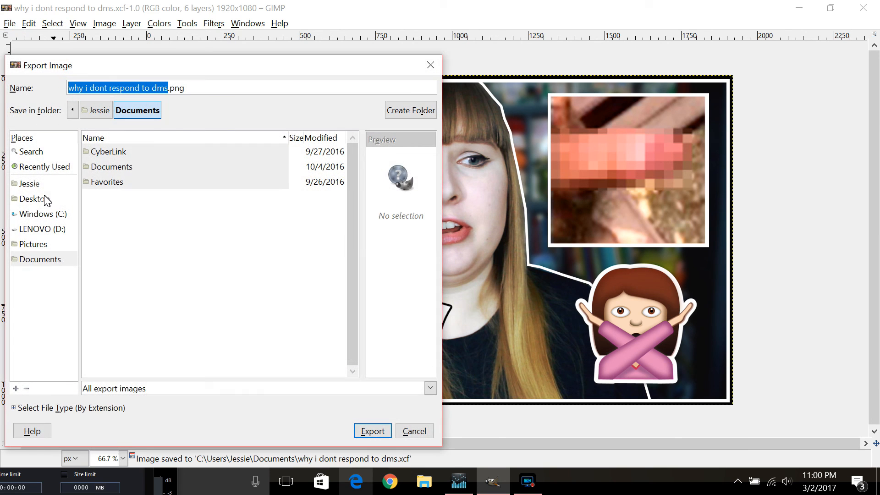
click(33, 244)
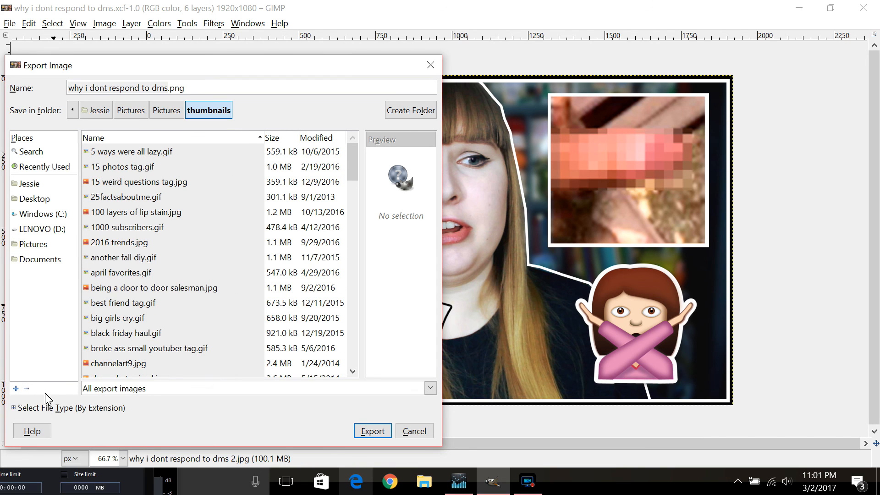
- Export the thumbnail as the JPEG image "why i dont respond to dms.jpg" and close the program
click(14, 408)
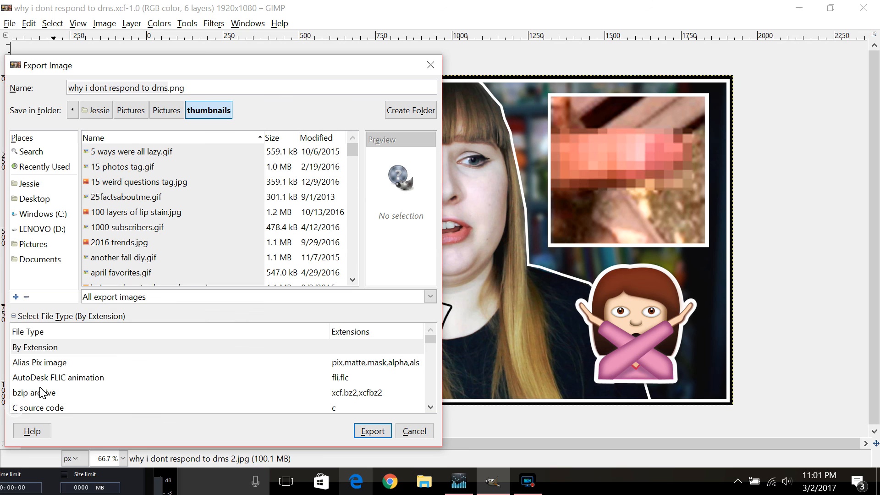
scroll(433, 407, down, 3)
click(431, 410)
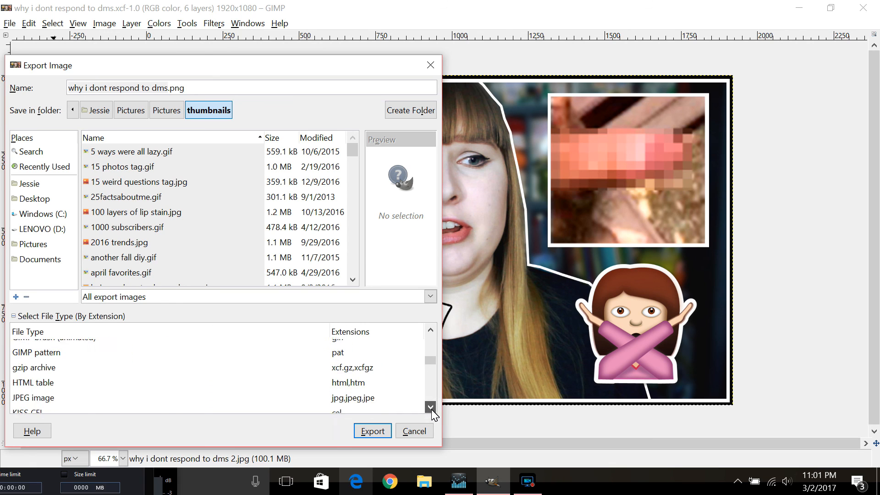
click(77, 388)
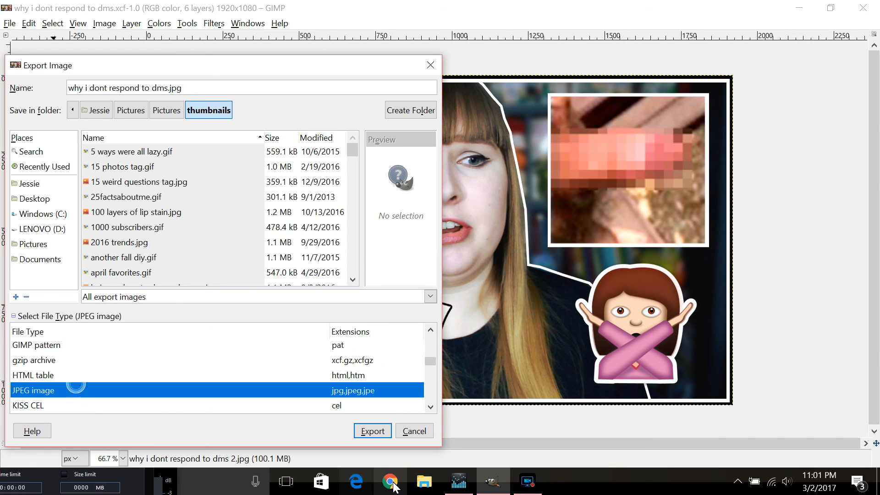
click(372, 430)
click(455, 323)
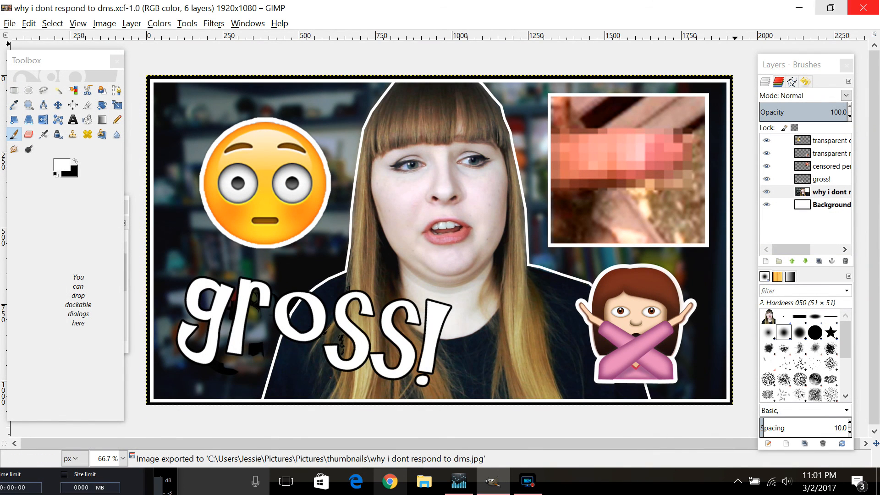
click(869, 8)
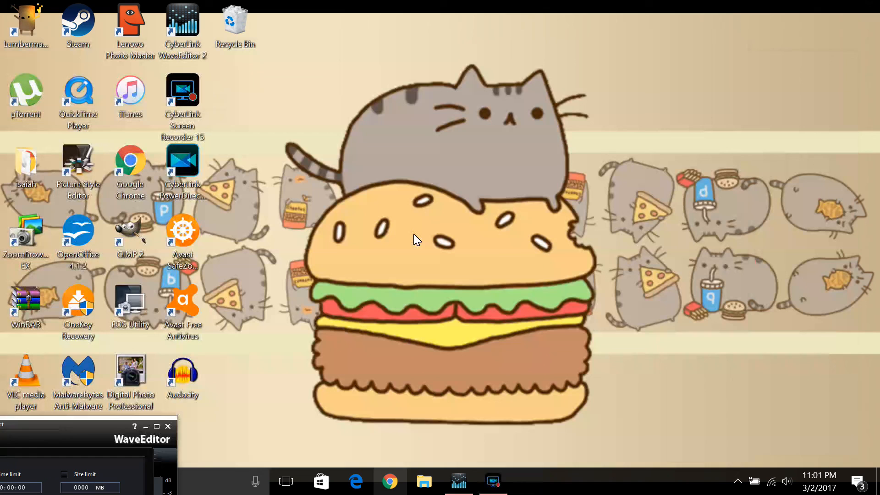